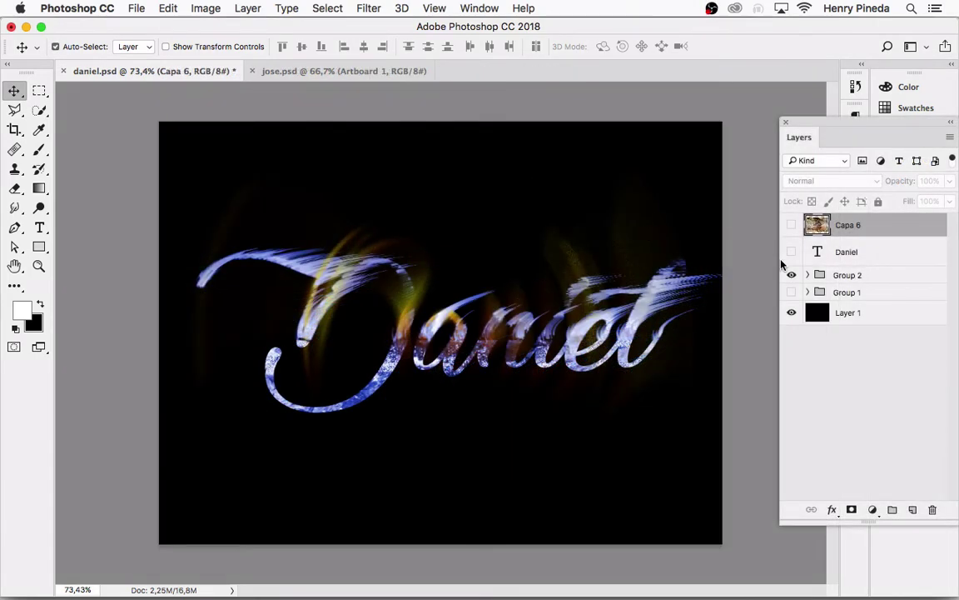
Hide Group 2, show the Daniel text layer, and load the lettering as a selection.
{"action": "left_click", "coordinate": [792, 274]}
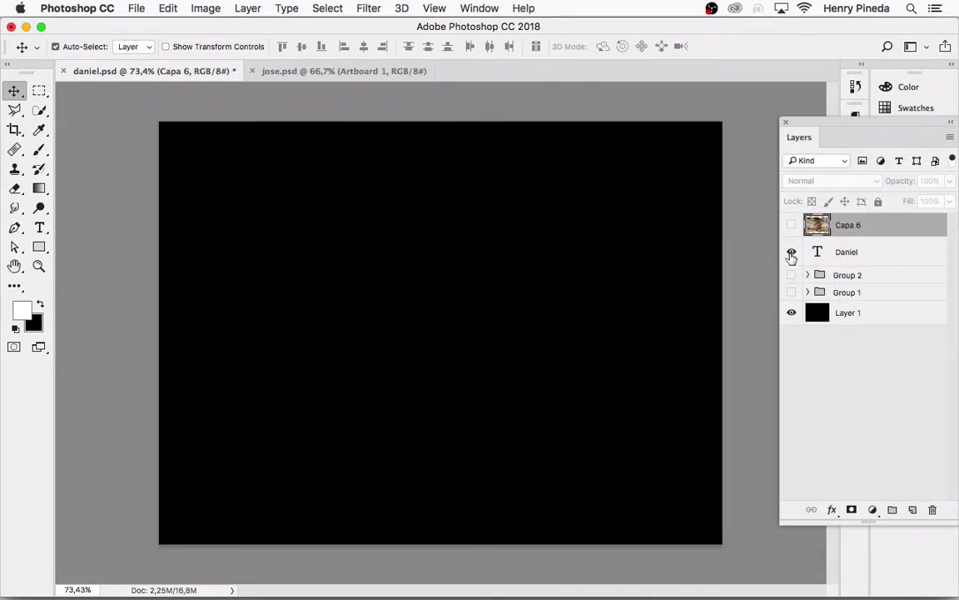
{"action": "left_click", "coordinate": [791, 253]}
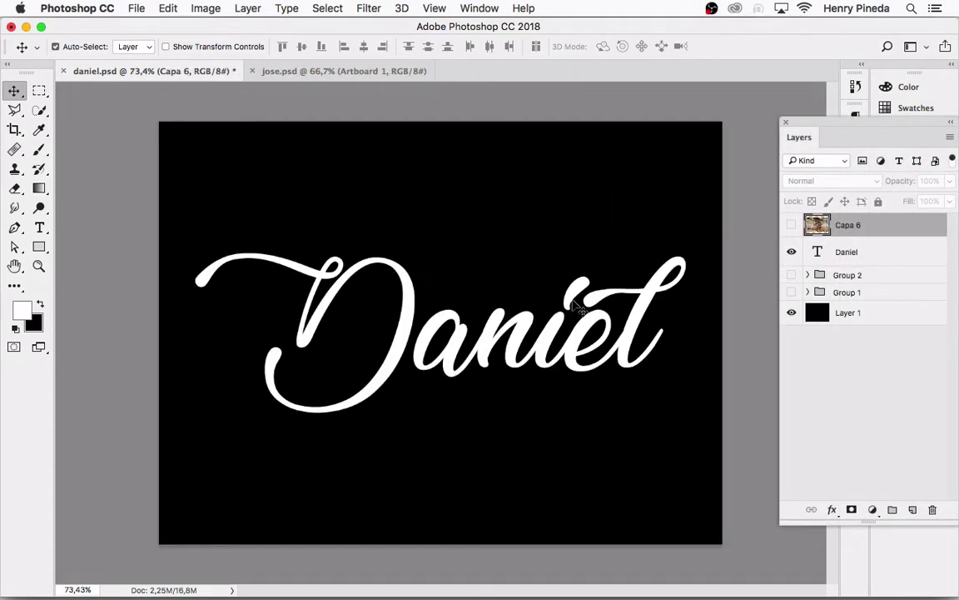
{"action": "left_click", "coordinate": [792, 225]}
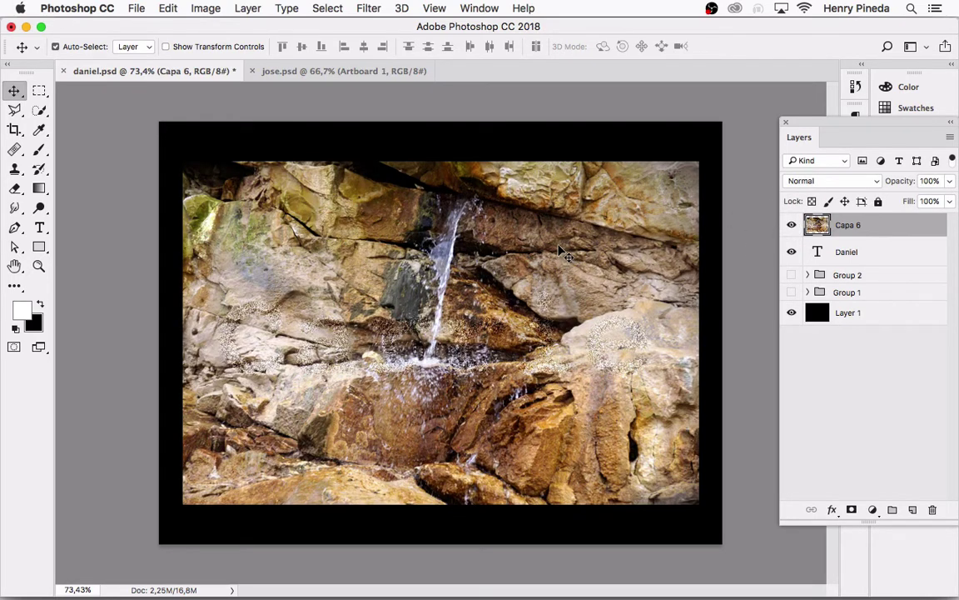
{"action": "left_click", "coordinate": [791, 225]}
{"action": "left_click_drag", "start_coordinate": [820, 254], "coordinate": [822, 261]}
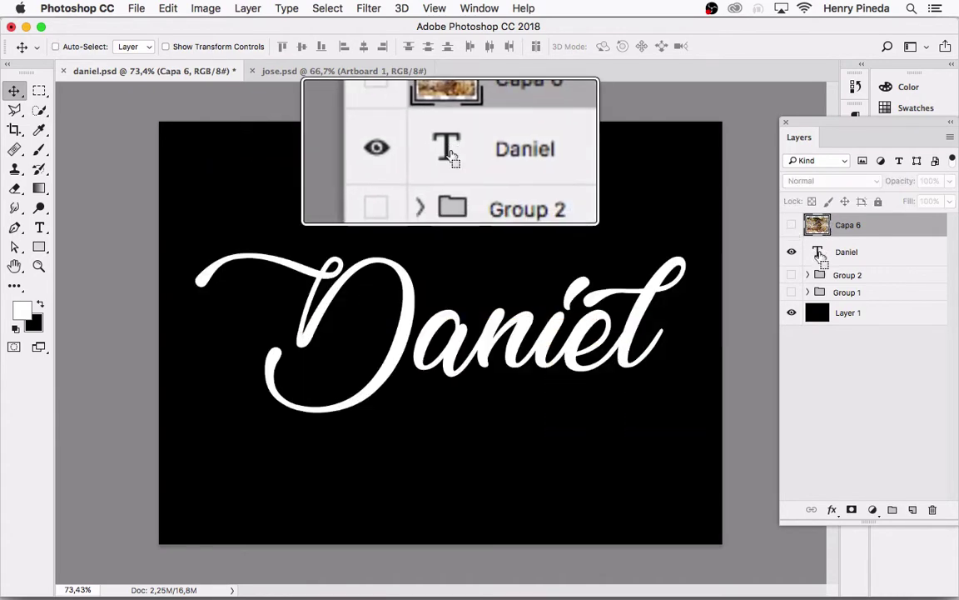
{"action": "left_click", "coordinate": [818, 254], "text": "super"}
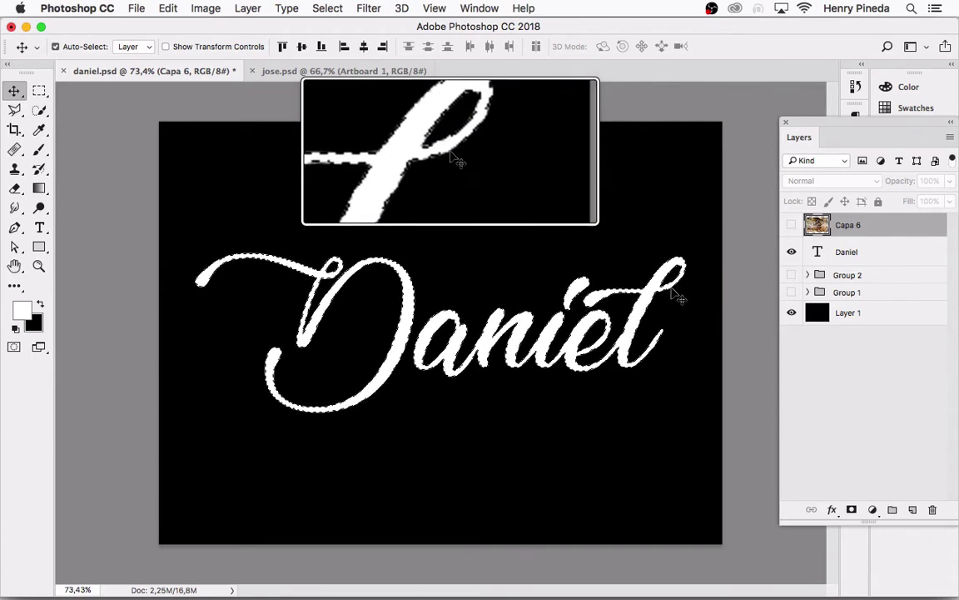
Mask Capa 6's rock photo to the lettering, hide the text layer, and apply the mask.
{"action": "left_click", "coordinate": [791, 225]}
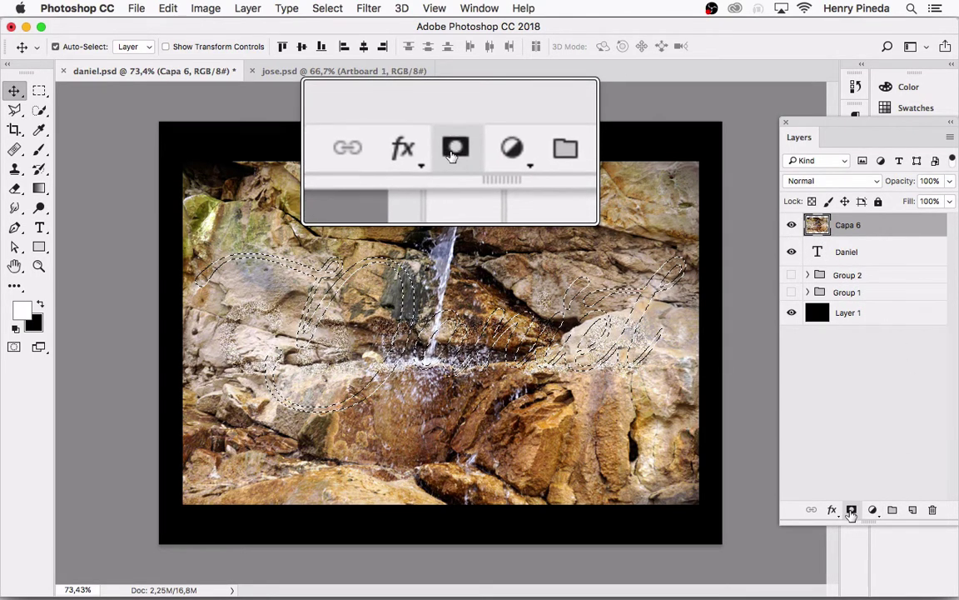
{"action": "left_click", "coordinate": [851, 511]}
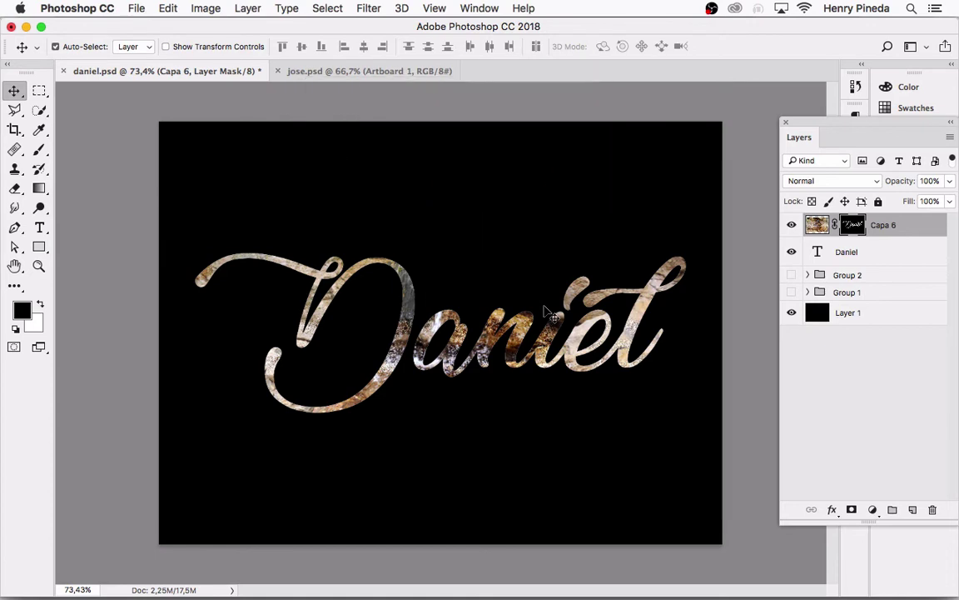
{"action": "left_click", "coordinate": [791, 251]}
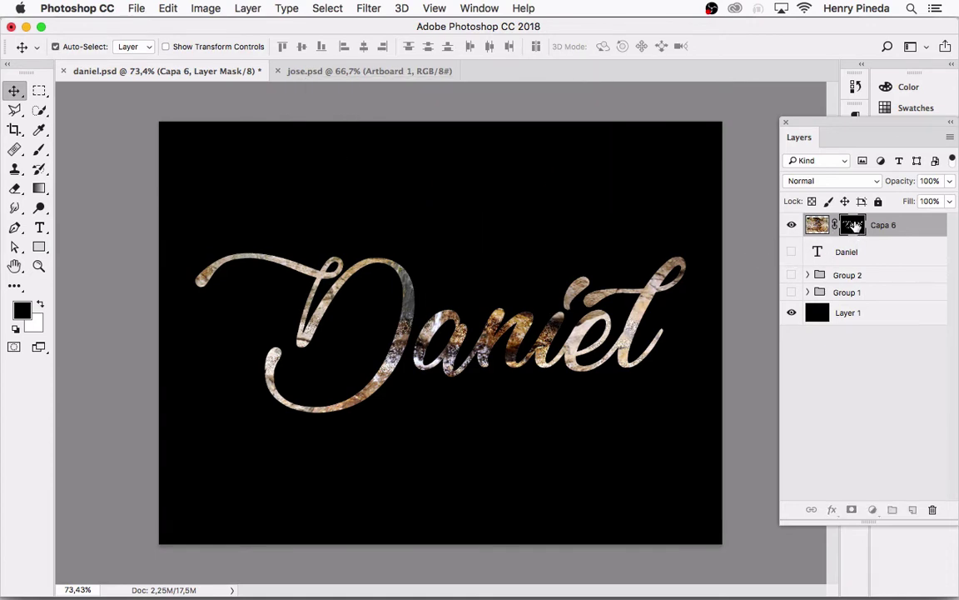
{"action": "left_click_drag", "start_coordinate": [855, 225], "coordinate": [939, 511]}
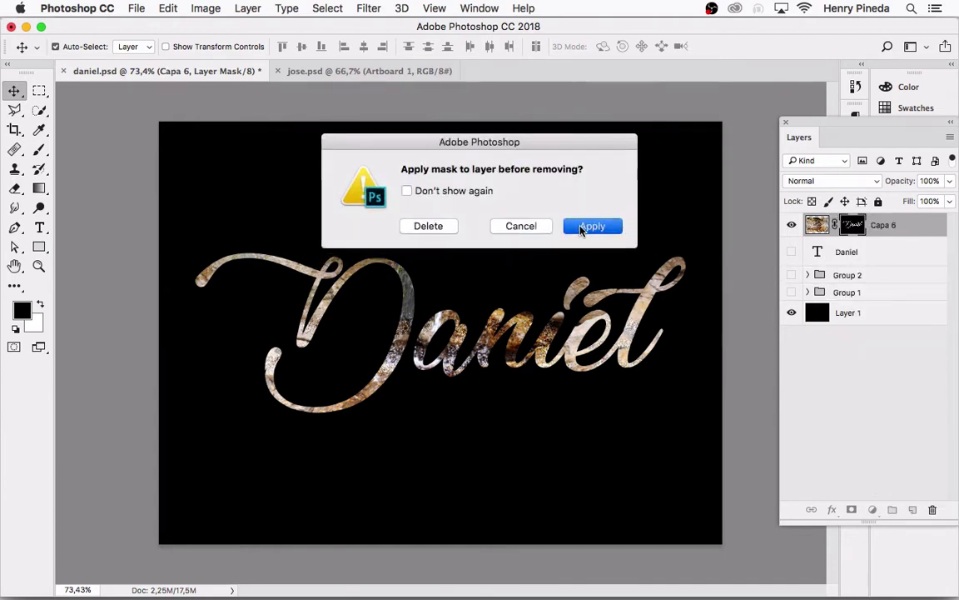
{"action": "left_click", "coordinate": [598, 225]}
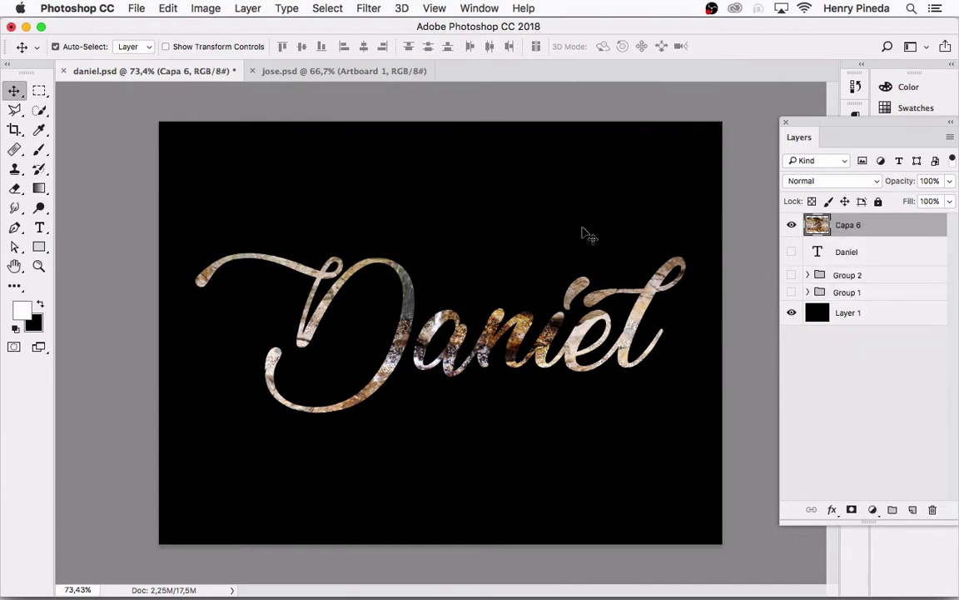
{"action": "left_click", "coordinate": [792, 226]}
Marquee-select the upper half of the textured Daniel lettering.
{"action": "left_click", "coordinate": [39, 96]}
{"action": "left_click", "coordinate": [150, 89]}
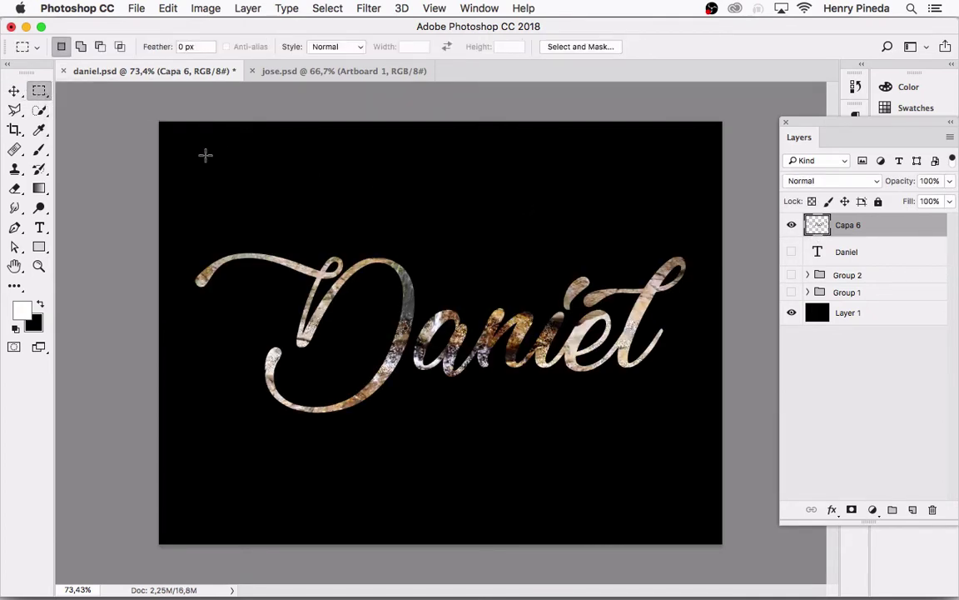
{"action": "left_click_drag", "start_coordinate": [178, 208], "coordinate": [694, 322]}
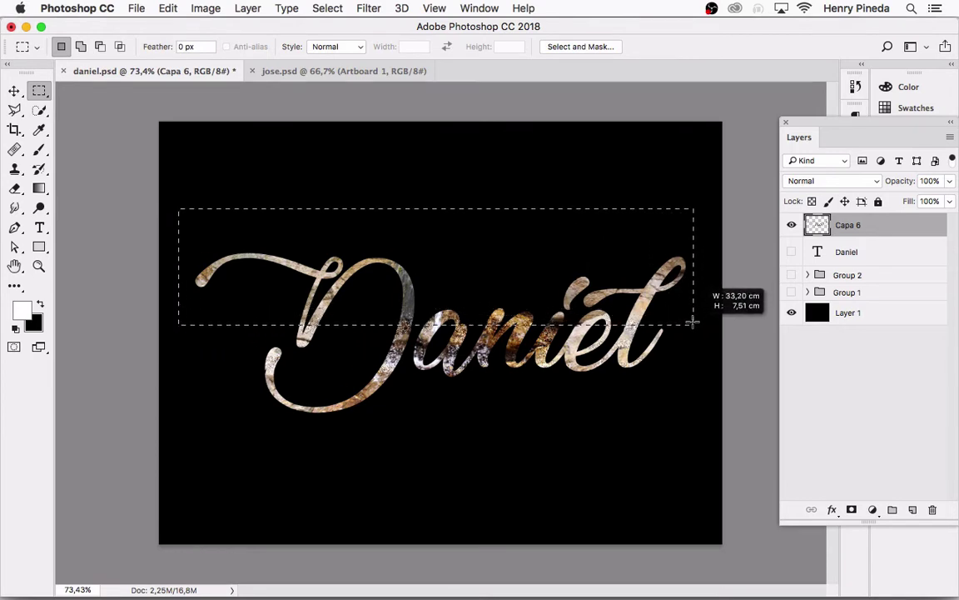
{"action": "left_click_drag", "start_coordinate": [694, 322], "coordinate": [694, 324]}
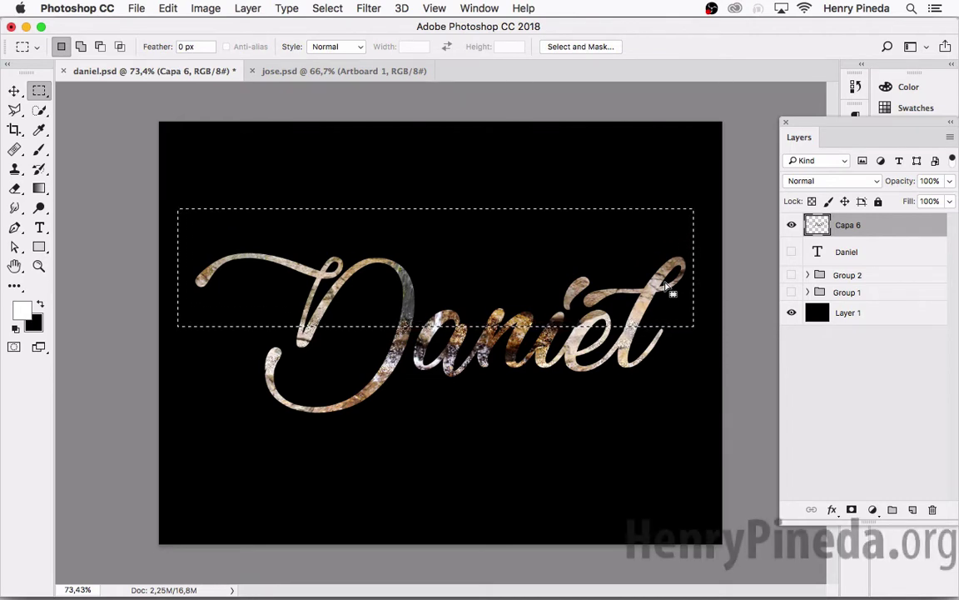
Cut and paste the upper half onto Layer 5 and move it back into alignment.
{"action": "key", "text": "ctrl+x"}
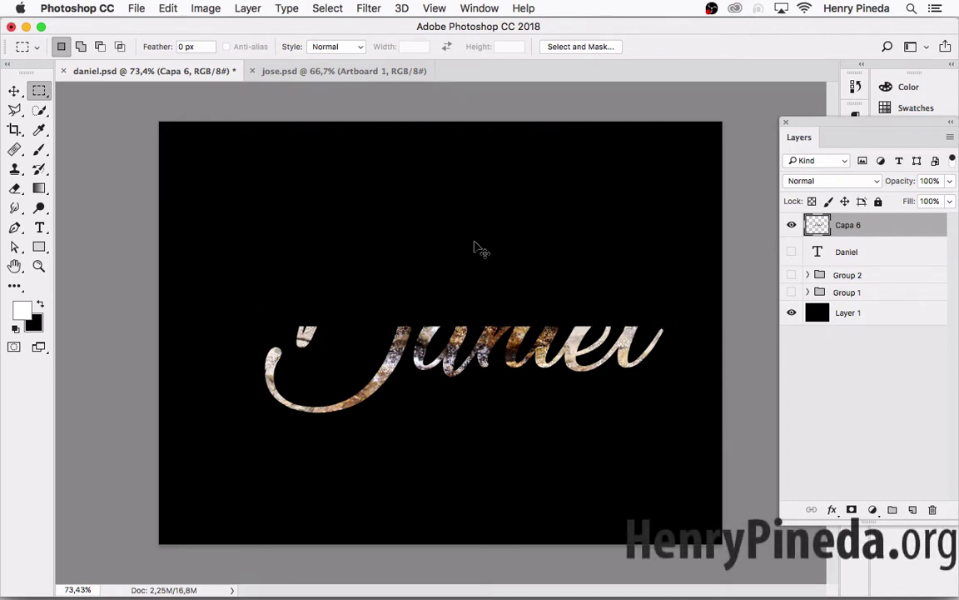
{"action": "key", "text": "ctrl+v"}
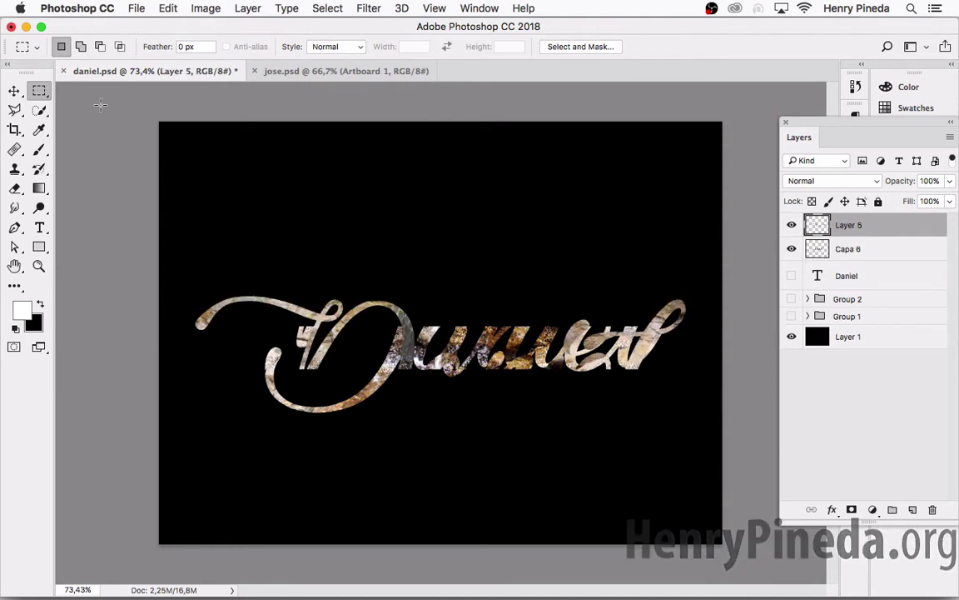
{"action": "left_click", "coordinate": [14, 90]}
{"action": "left_click_drag", "start_coordinate": [316, 306], "coordinate": [352, 283]}
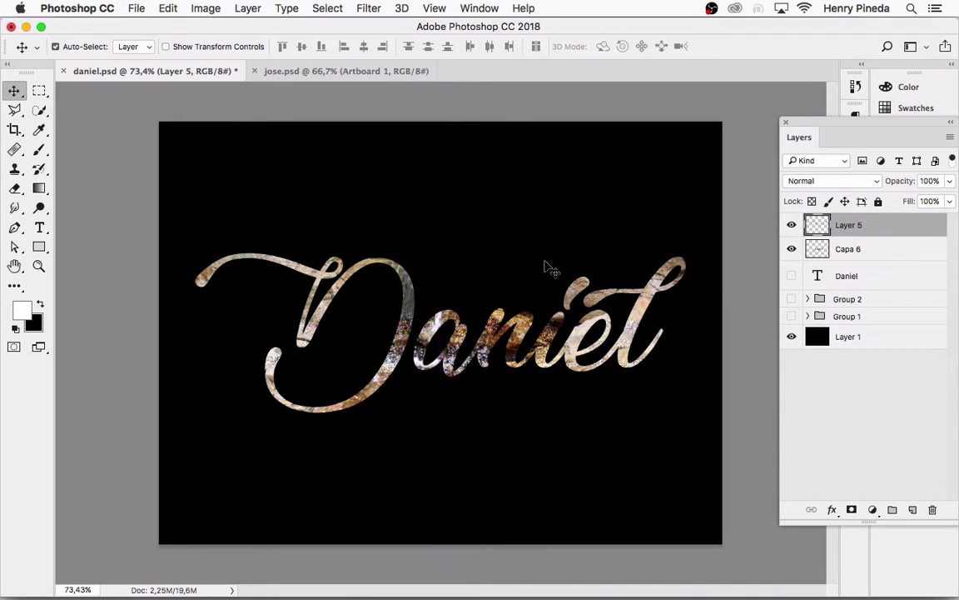
Rotate the canvas 90° clockwise, fit it on screen, and hide Capa 6.
{"action": "left_click", "coordinate": [205, 8]}
{"action": "mouse_move", "coordinate": [236, 154]}
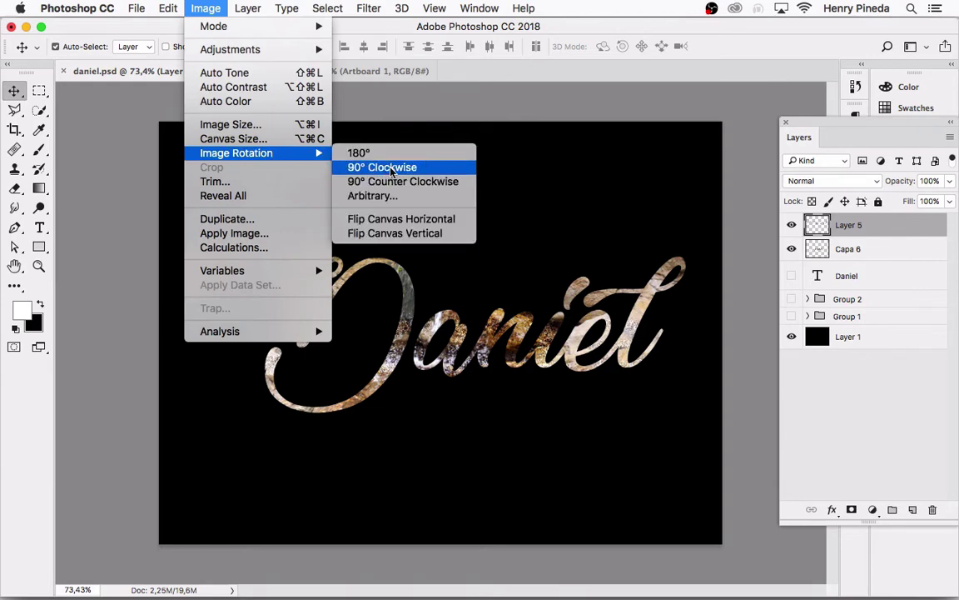
{"action": "left_click", "coordinate": [391, 167]}
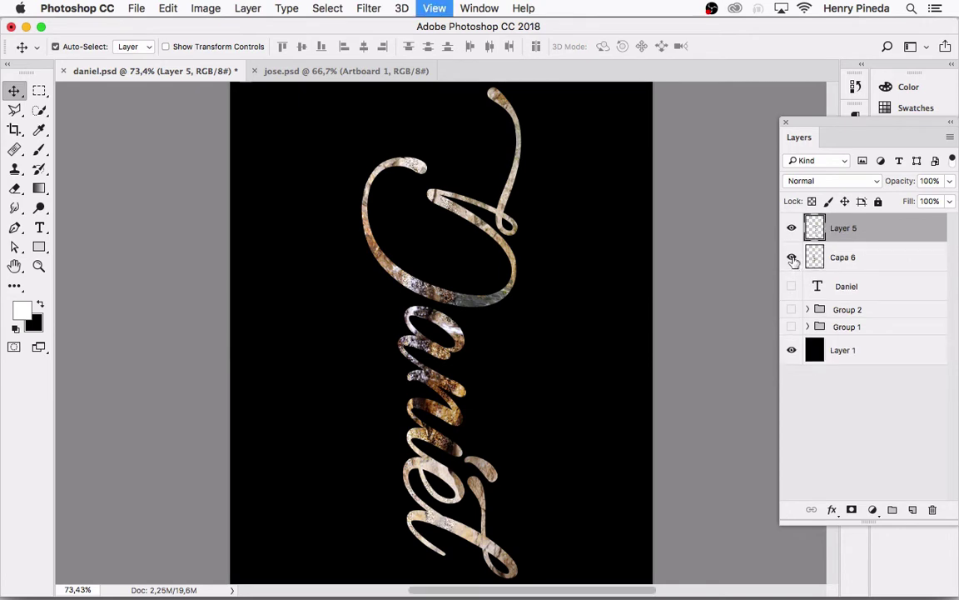
{"action": "key", "text": "super+0"}
{"action": "left_click", "coordinate": [791, 259]}
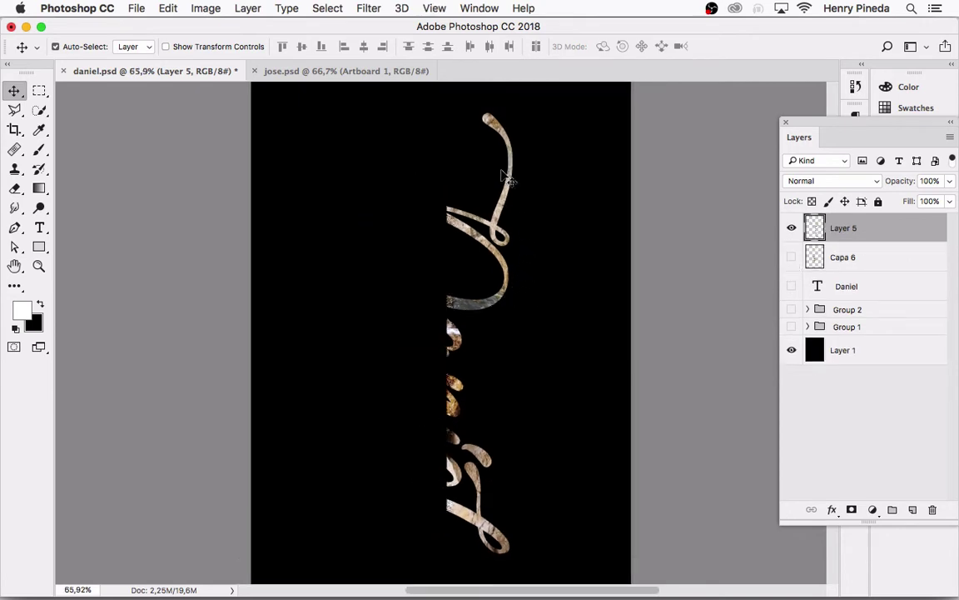
Warp Layer 5 with Polar Coordinates set to Rectangular to Polar.
{"action": "left_click", "coordinate": [367, 8]}
{"action": "mouse_move", "coordinate": [383, 215]}
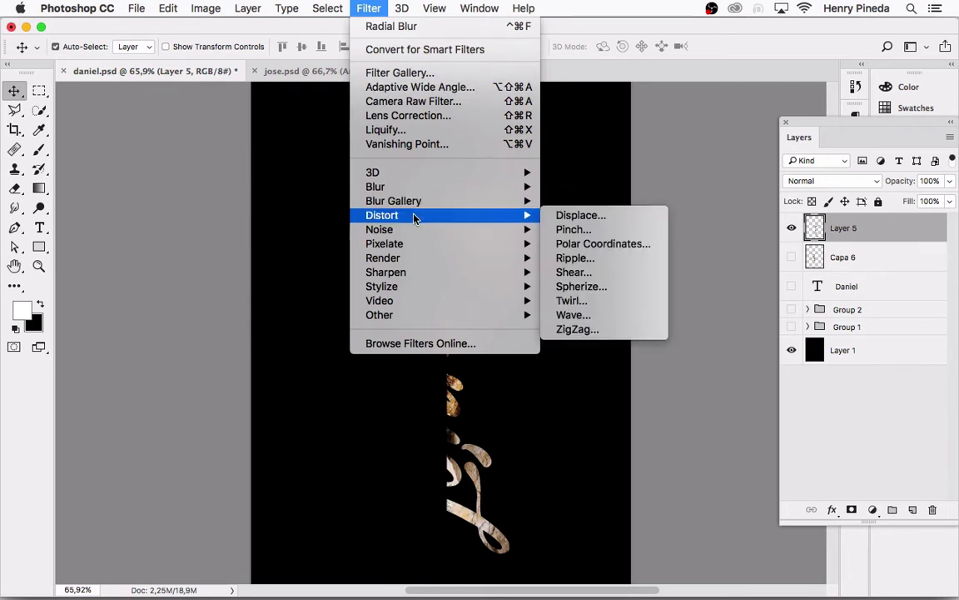
{"action": "left_click", "coordinate": [615, 244]}
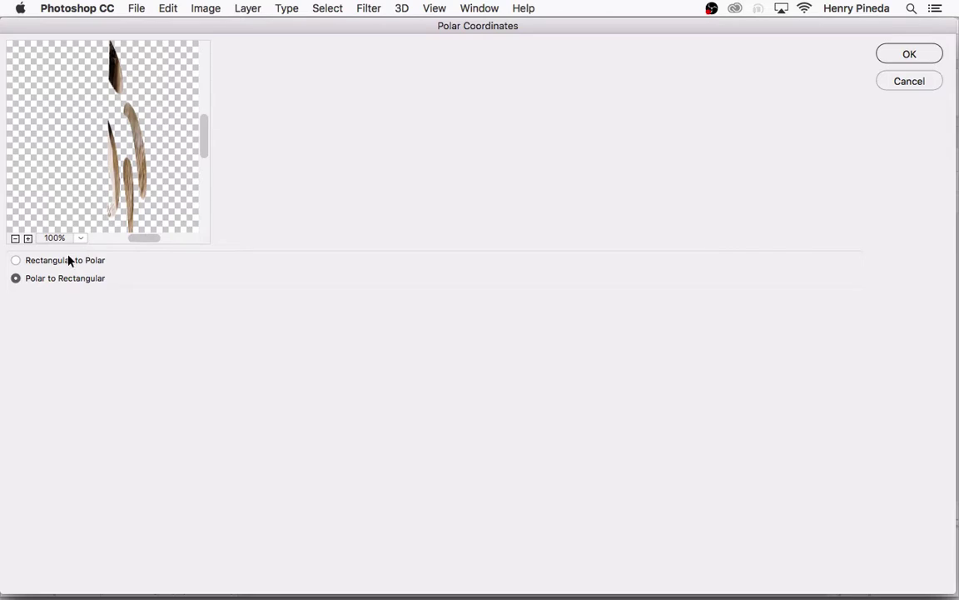
{"action": "left_click", "coordinate": [44, 263]}
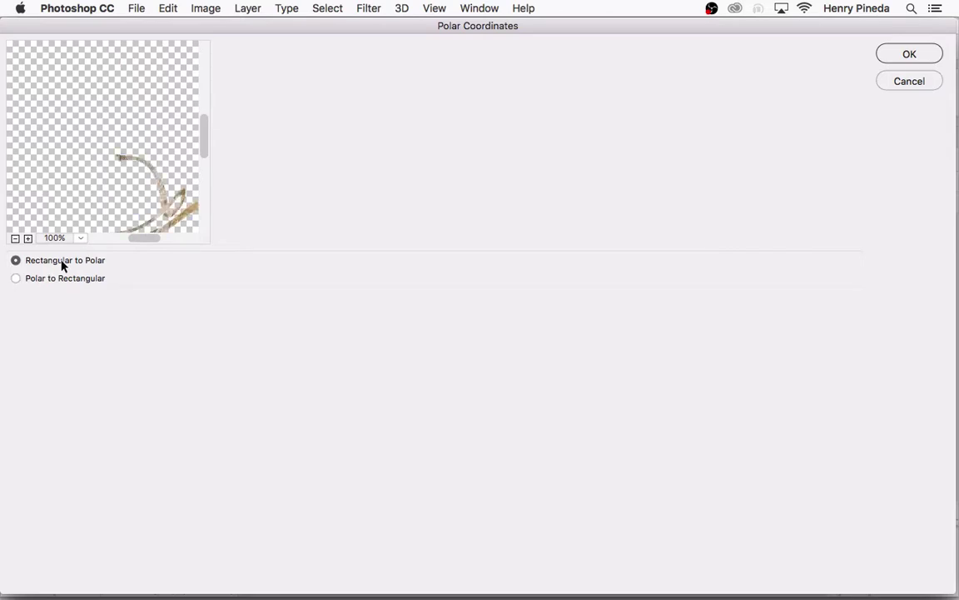
{"action": "left_click", "coordinate": [891, 57]}
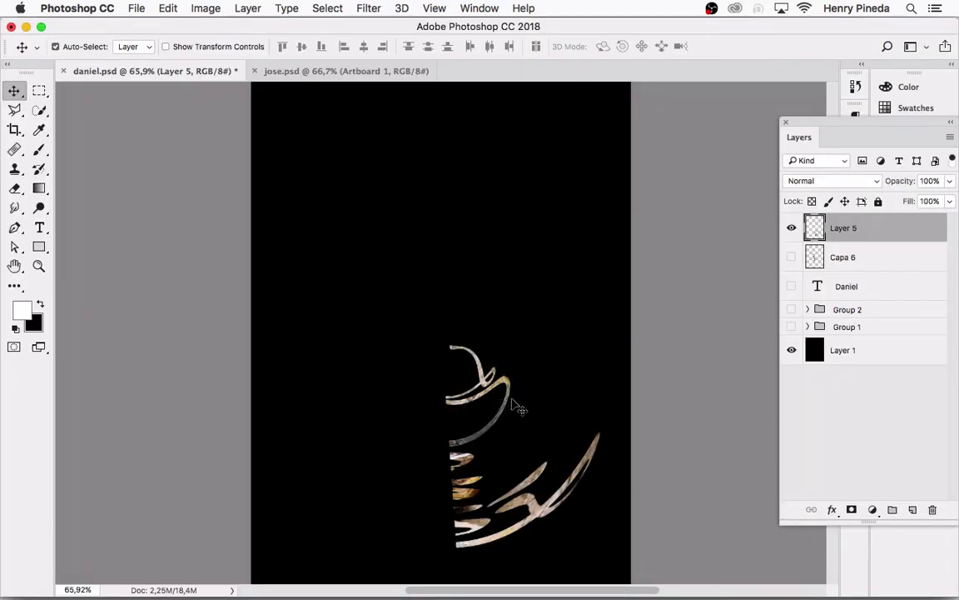
{"action": "left_click", "coordinate": [366, 9]}
{"action": "mouse_move", "coordinate": [382, 286]}
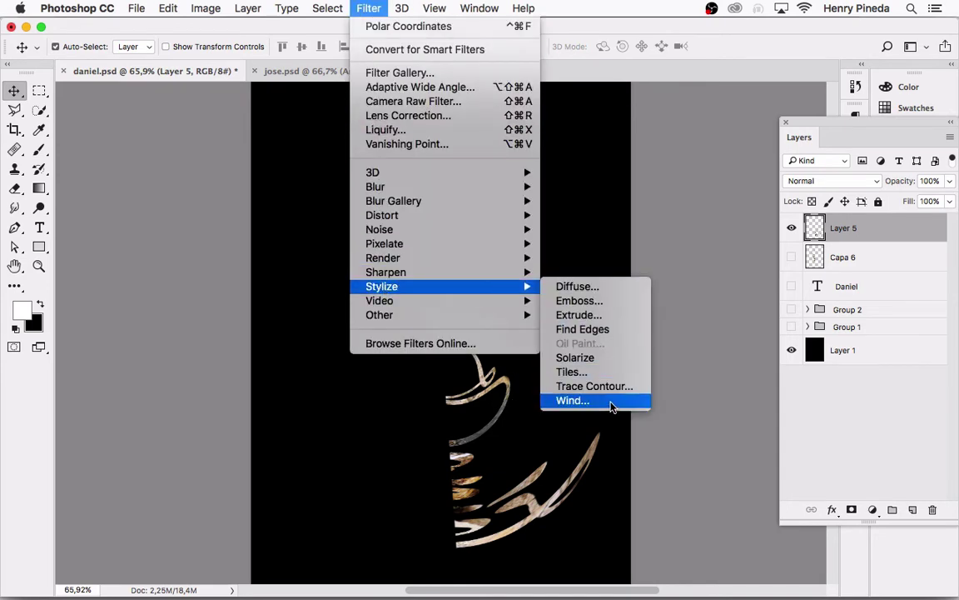
Apply the Wind filter to Layer 5, then reapply it twice for longer streaks.
{"action": "left_click", "coordinate": [611, 403]}
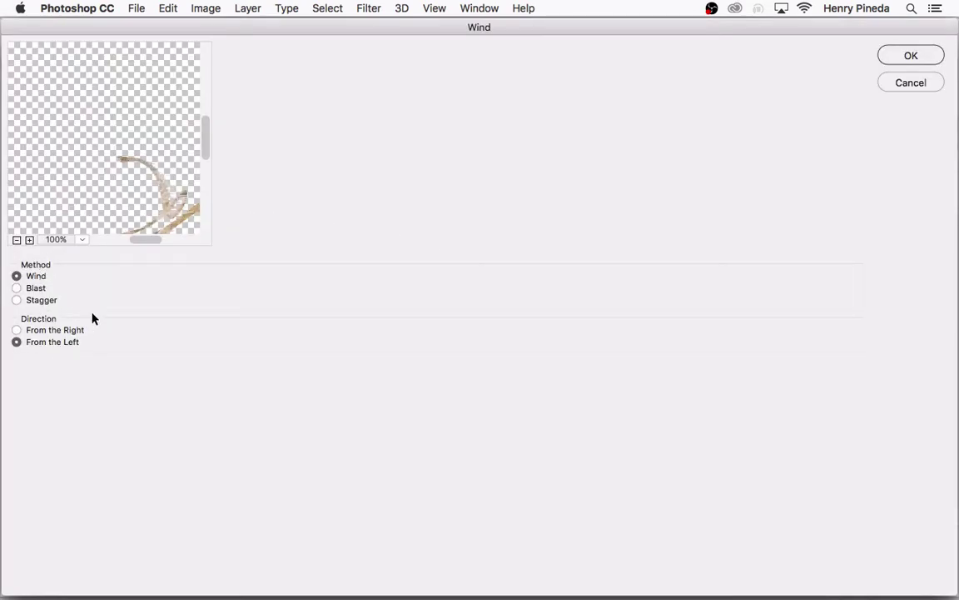
{"action": "left_click", "coordinate": [903, 59]}
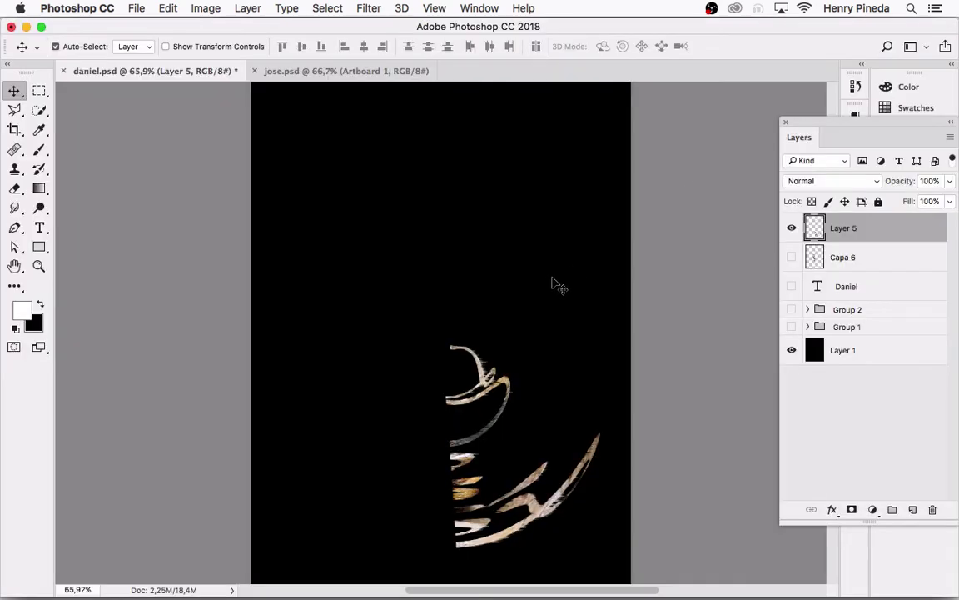
{"action": "left_click", "coordinate": [368, 9]}
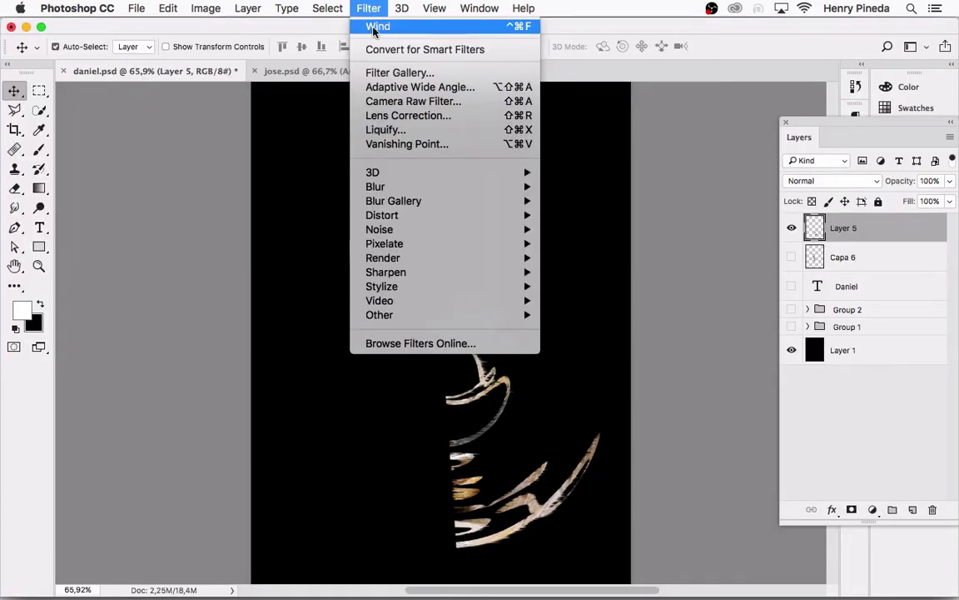
{"action": "left_click", "coordinate": [366, 30]}
{"action": "left_click", "coordinate": [369, 8]}
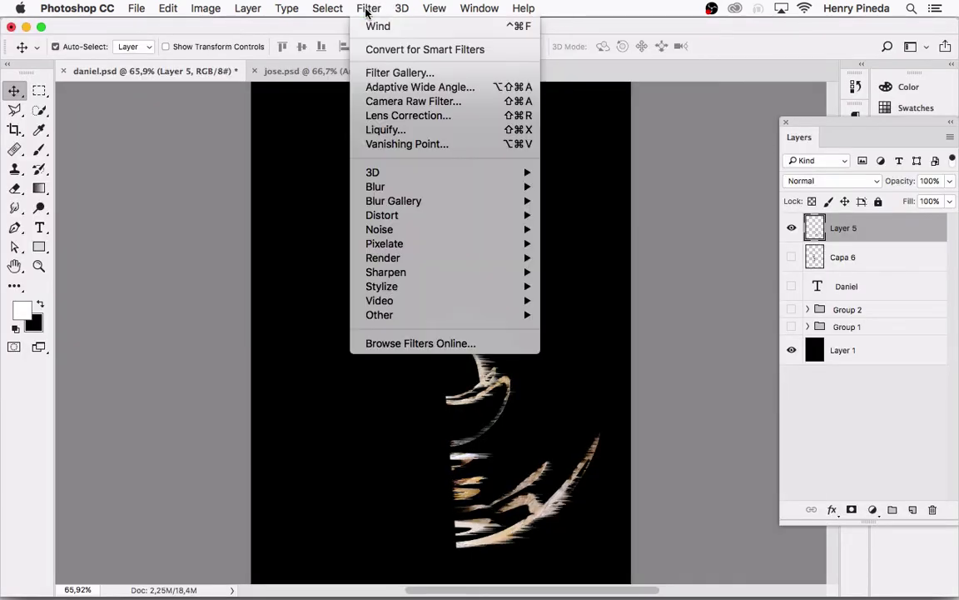
{"action": "left_click", "coordinate": [372, 28]}
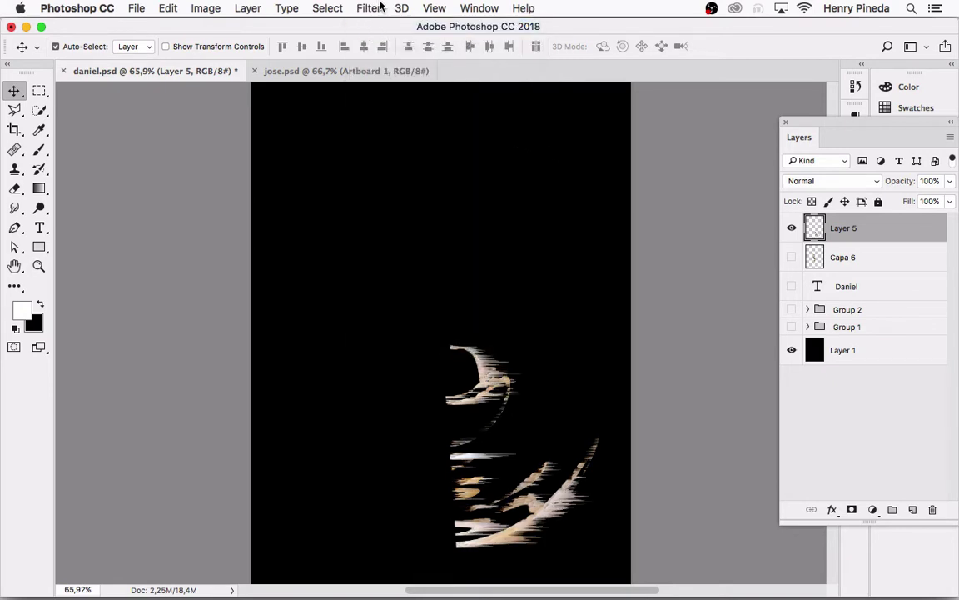
{"action": "left_click", "coordinate": [368, 8]}
{"action": "mouse_move", "coordinate": [382, 215]}
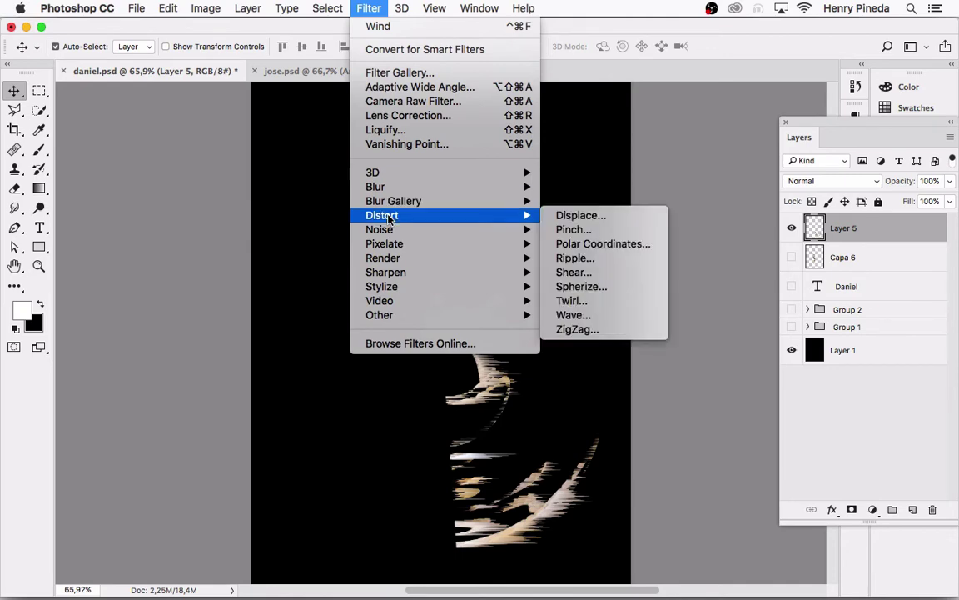
Convert Layer 5 back with Polar Coordinates set to Polar to Rectangular.
{"action": "left_click", "coordinate": [638, 243]}
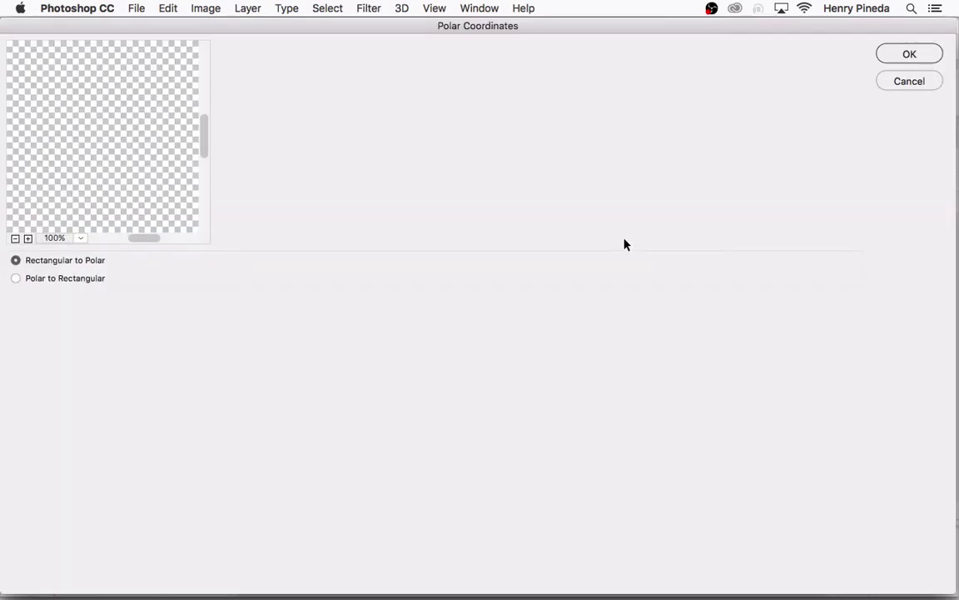
{"action": "left_click", "coordinate": [38, 281]}
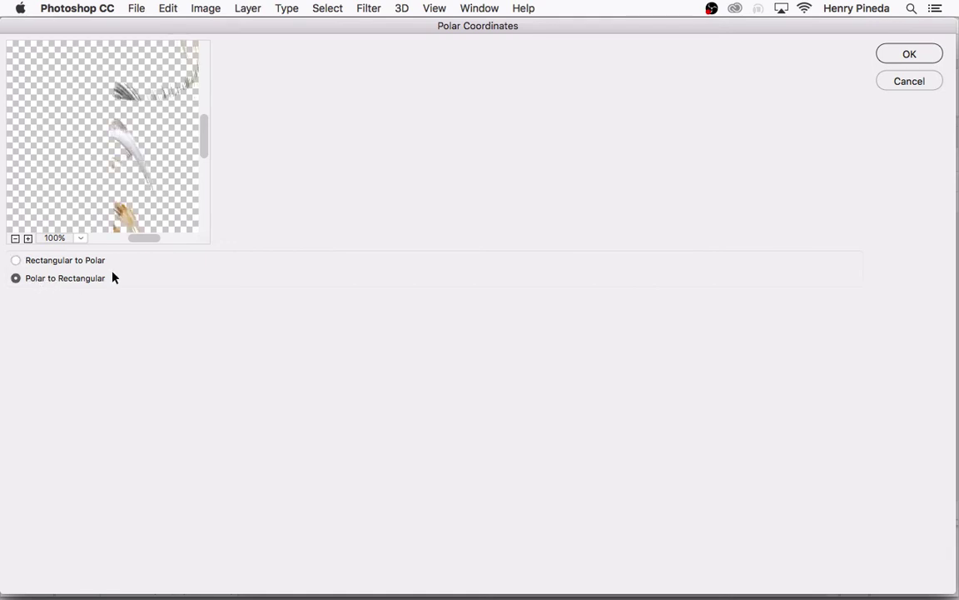
{"action": "left_click", "coordinate": [908, 55]}
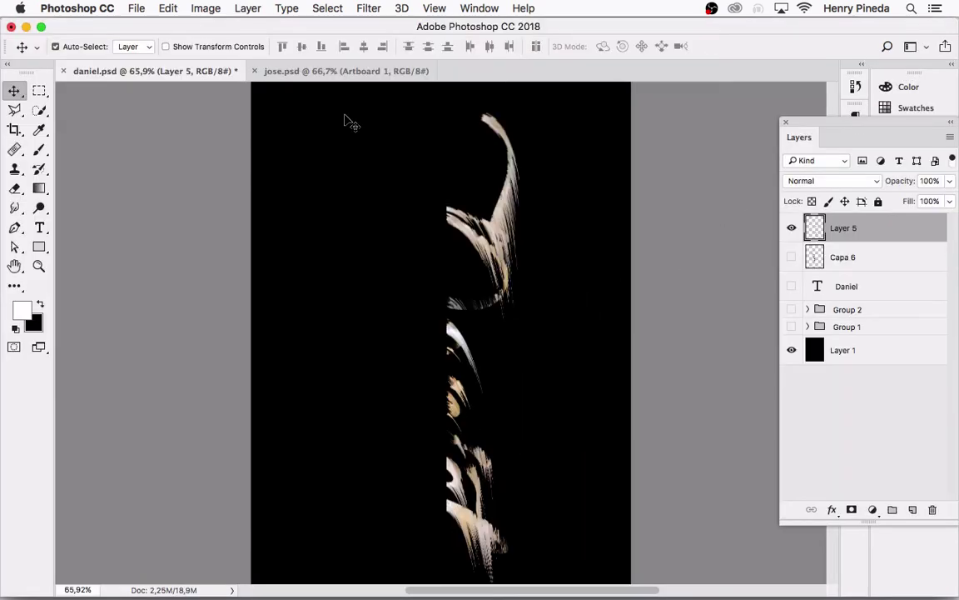
Rotate the canvas 90° counter-clockwise to landscape and show Capa 6 again.
{"action": "left_click", "coordinate": [195, 9]}
{"action": "mouse_move", "coordinate": [236, 153]}
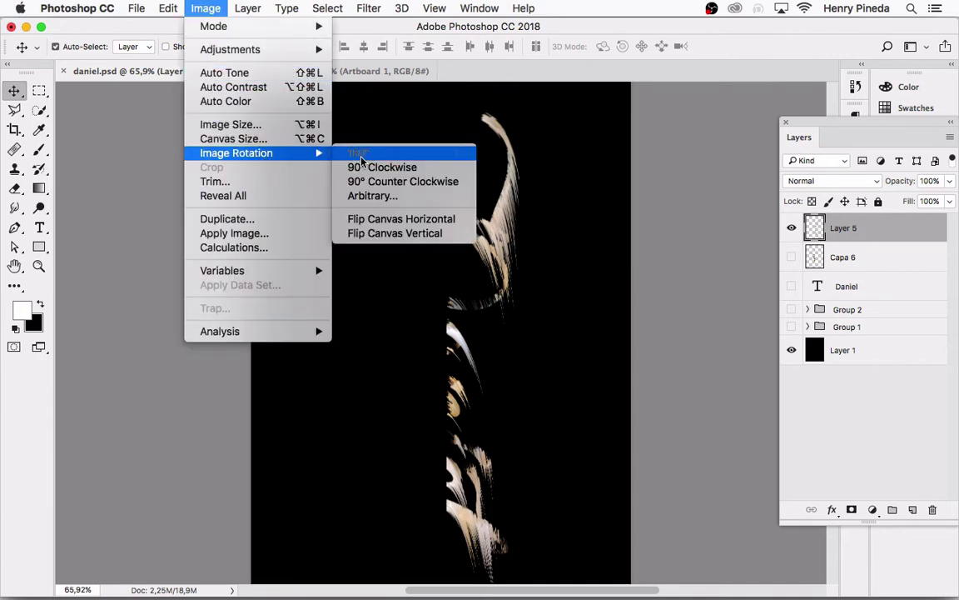
{"action": "left_click", "coordinate": [412, 183]}
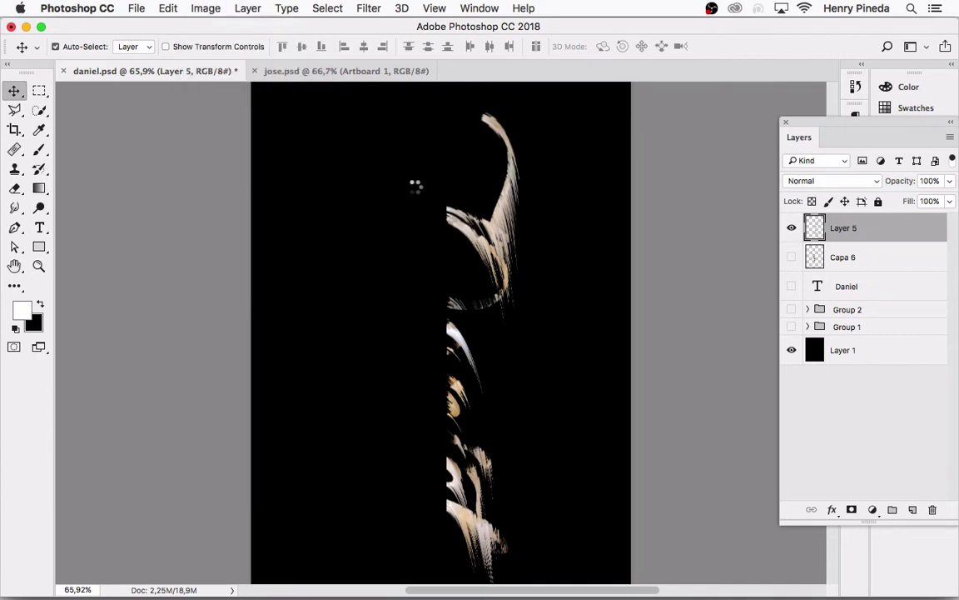
{"action": "left_click", "coordinate": [792, 256]}
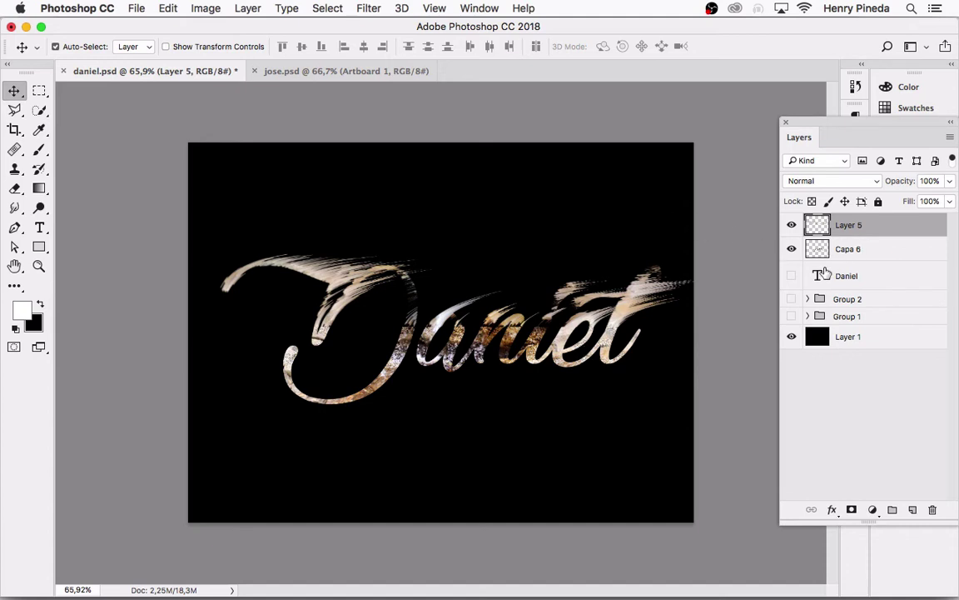
Add a Hue/Saturation adjustment layer with Colorize on, Hue 219 and Saturation 0.
{"action": "left_click_drag", "start_coordinate": [878, 522], "coordinate": [875, 471]}
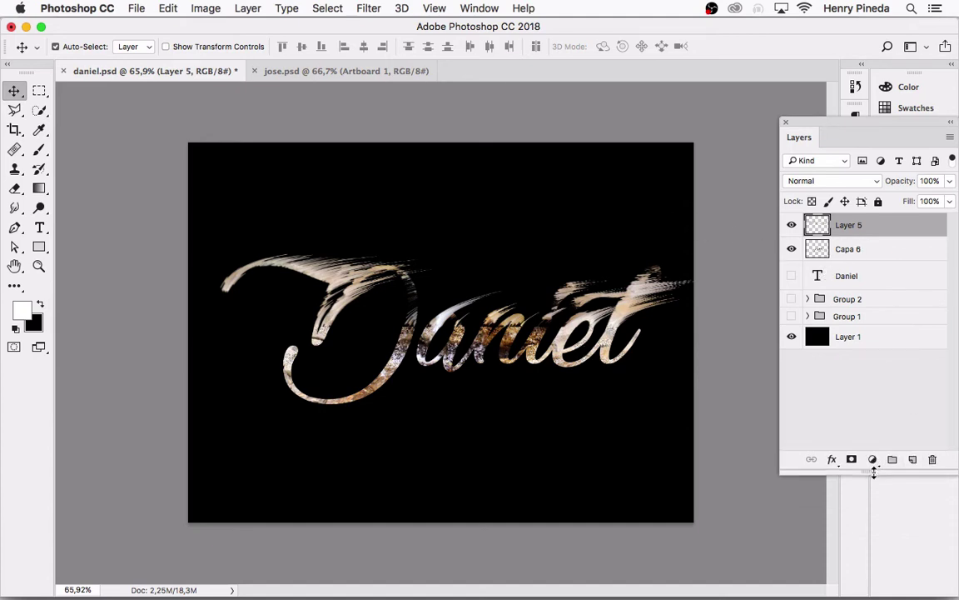
{"action": "left_click", "coordinate": [872, 459]}
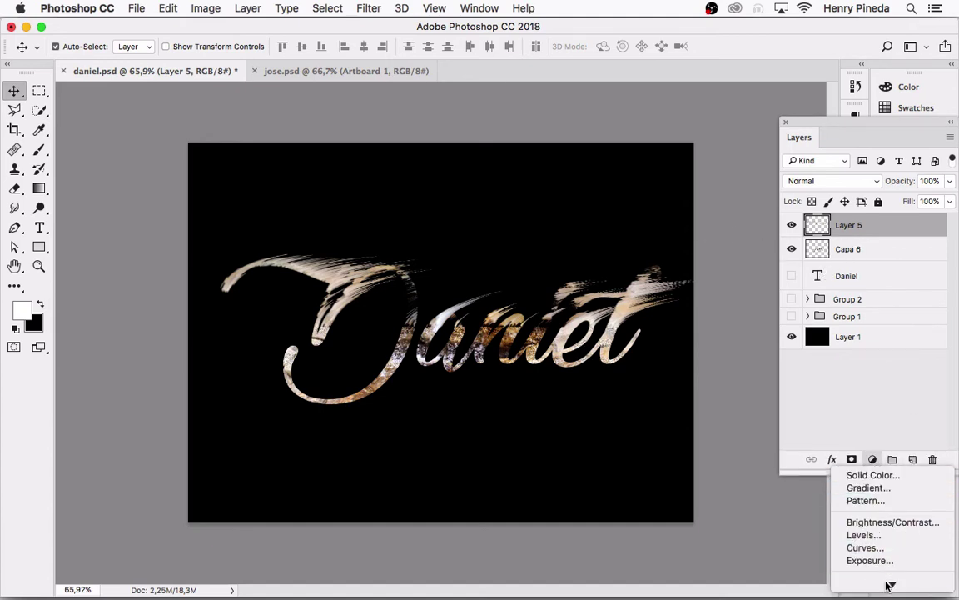
{"action": "left_click", "coordinate": [851, 403]}
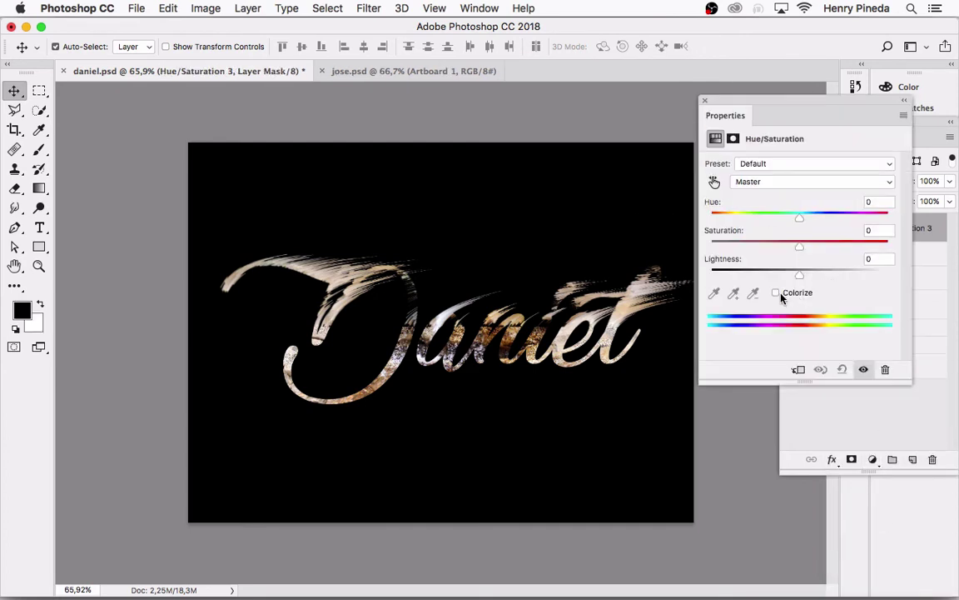
{"action": "left_click", "coordinate": [780, 296]}
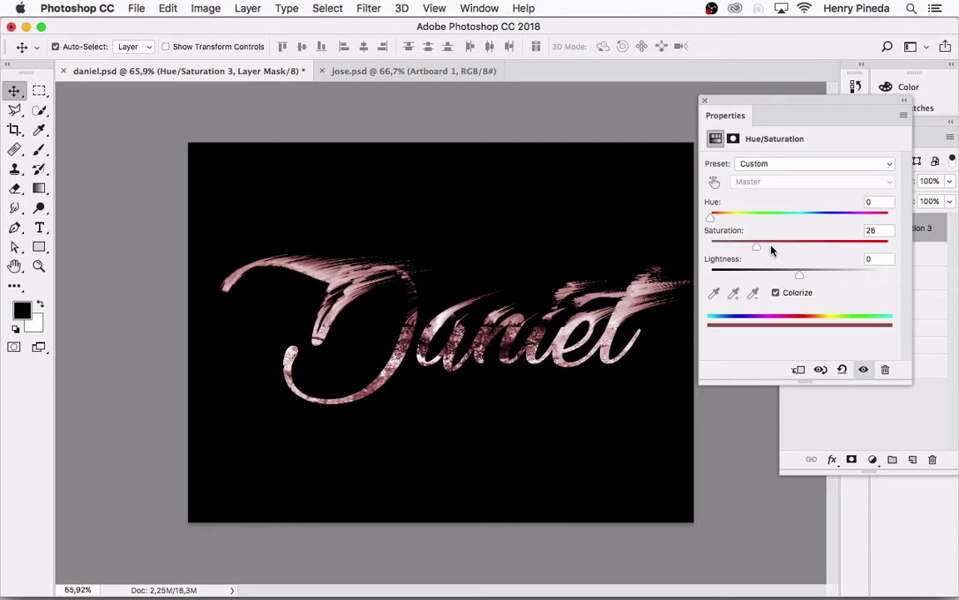
{"action": "mouse_move", "coordinate": [771, 247]}
{"action": "left_mouse_down"}
{"action": "mouse_move", "coordinate": [821, 248]}
{"action": "mouse_move", "coordinate": [820, 225]}
{"action": "left_mouse_up"}
{"action": "left_click", "coordinate": [802, 215]}
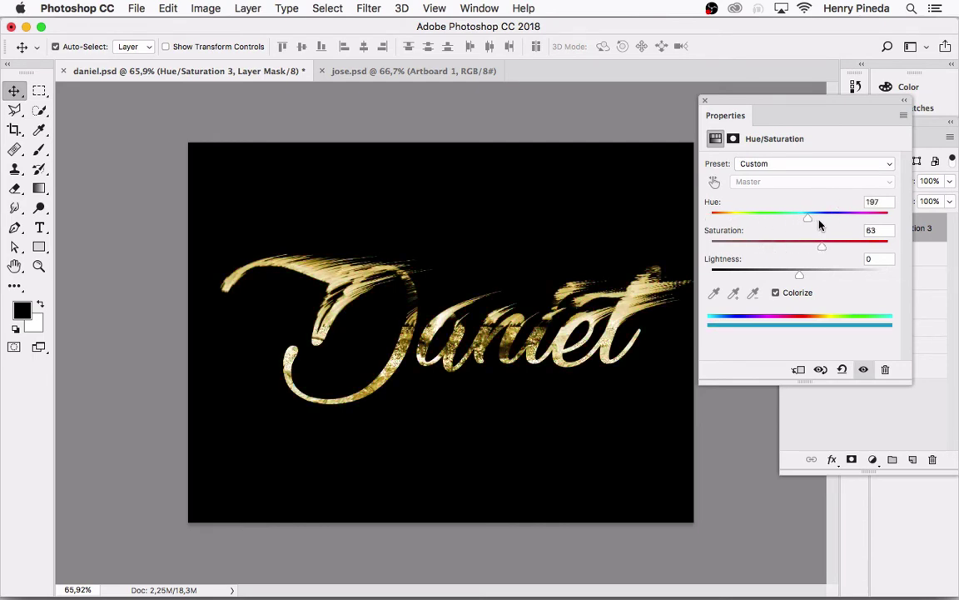
{"action": "left_click_drag", "start_coordinate": [819, 223], "coordinate": [820, 220]}
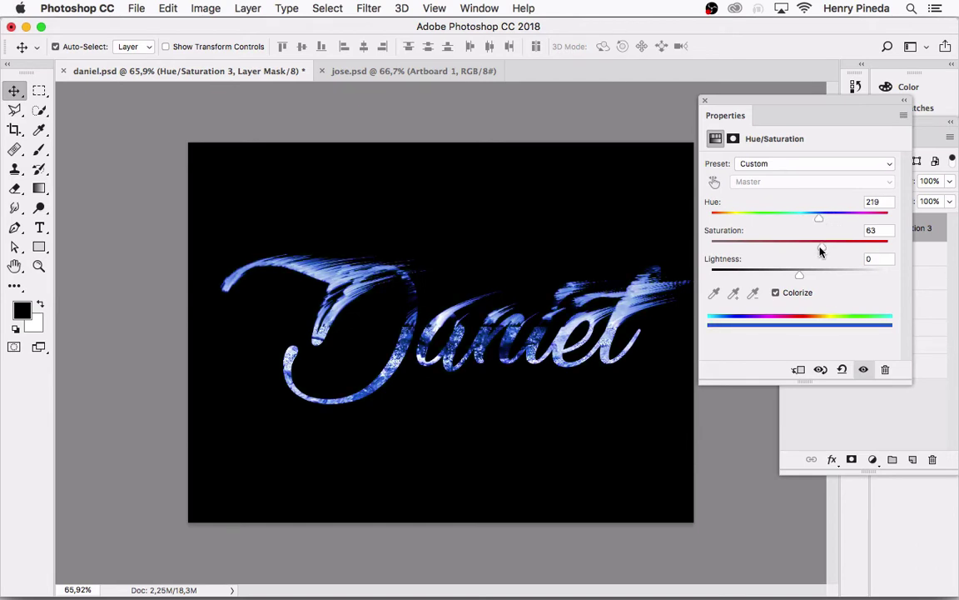
{"action": "left_click_drag", "start_coordinate": [813, 249], "coordinate": [768, 249]}
{"action": "left_click", "coordinate": [704, 101]}
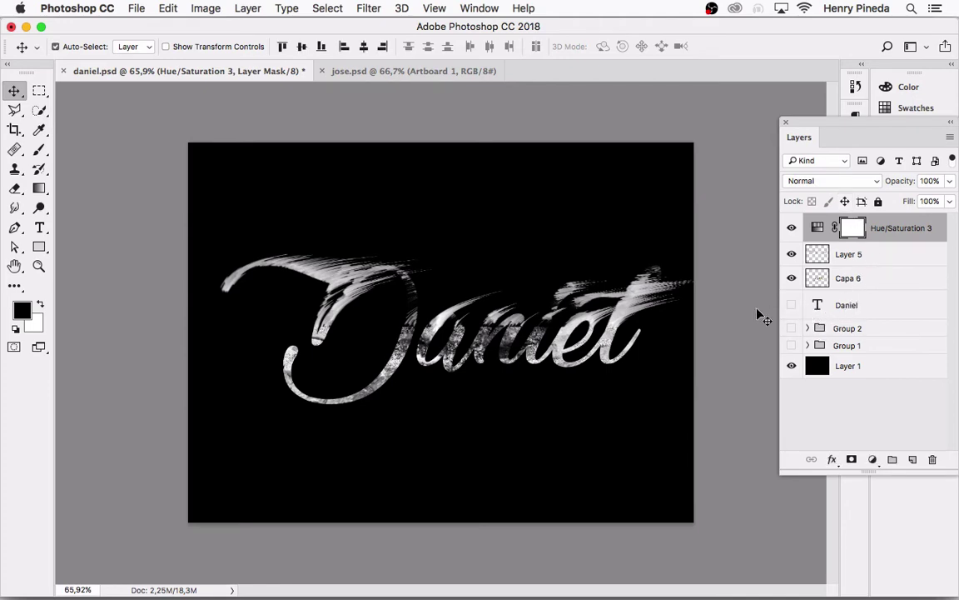
Add an orange-to-yellow Gradient Fill layer masked to the Daniel text selection, targeting its mask.
{"action": "left_click", "coordinate": [817, 305], "text": "super"}
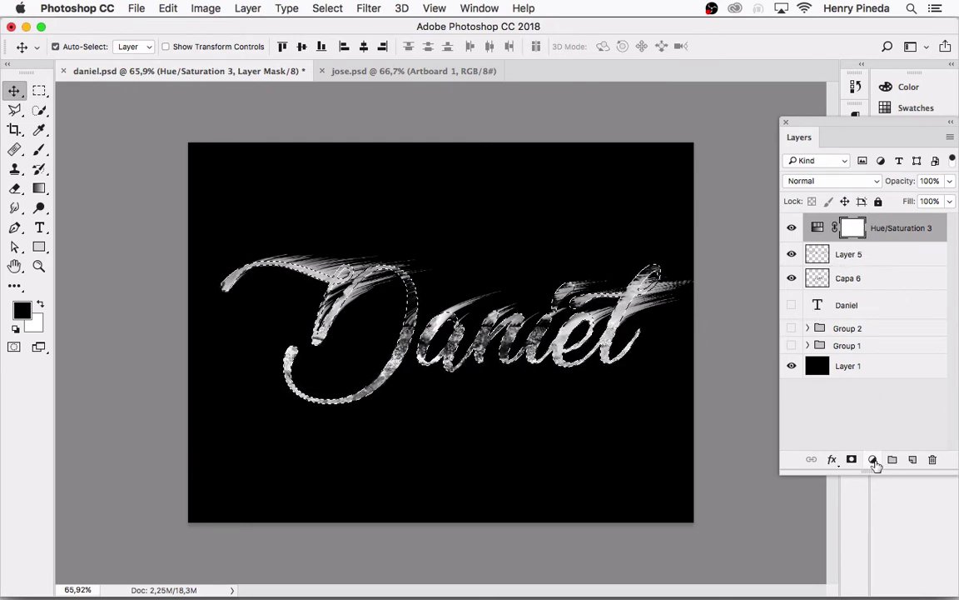
{"action": "left_click", "coordinate": [873, 459]}
{"action": "left_click", "coordinate": [823, 485]}
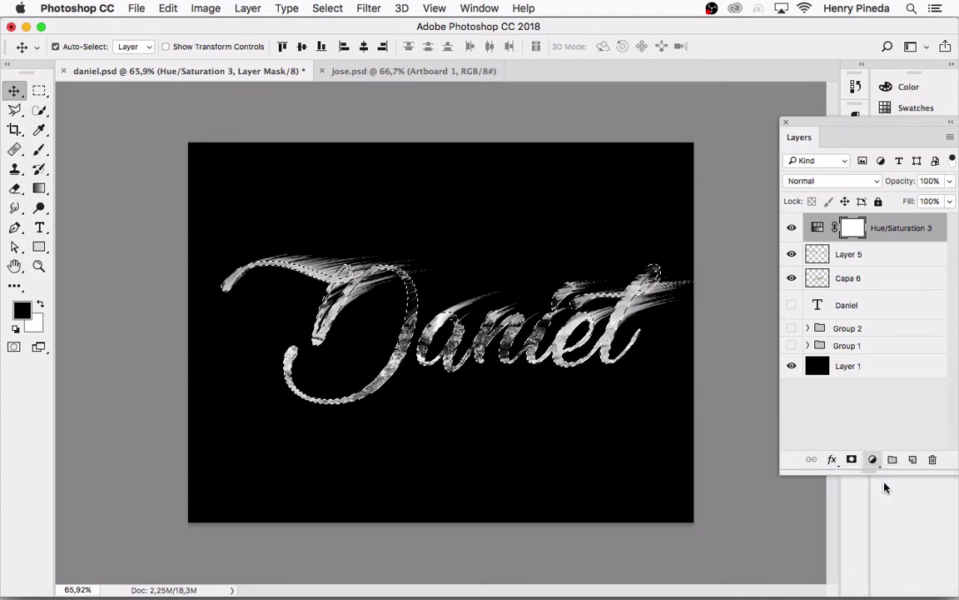
{"action": "left_click", "coordinate": [720, 97]}
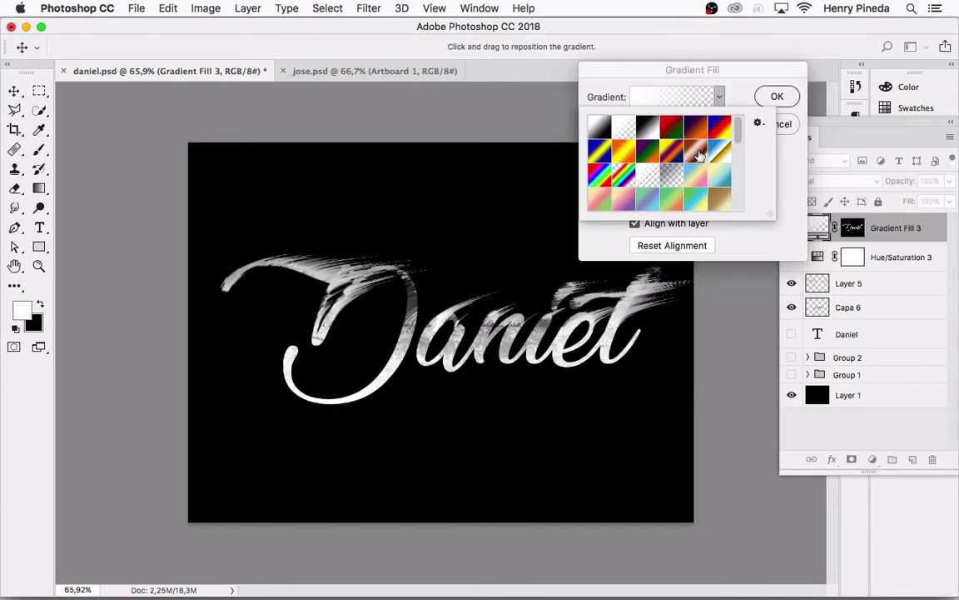
{"action": "left_click", "coordinate": [623, 151]}
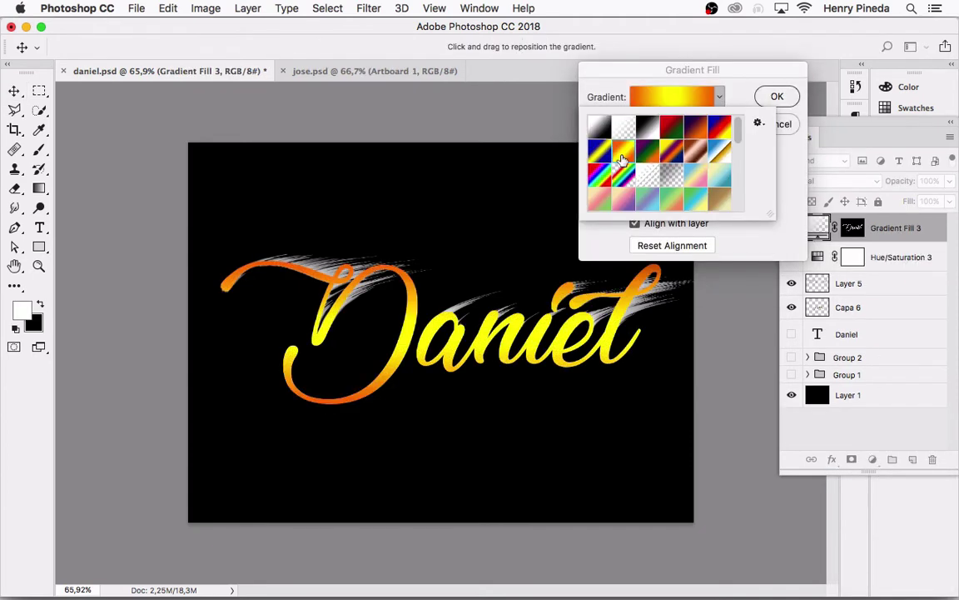
{"action": "left_click", "coordinate": [788, 100]}
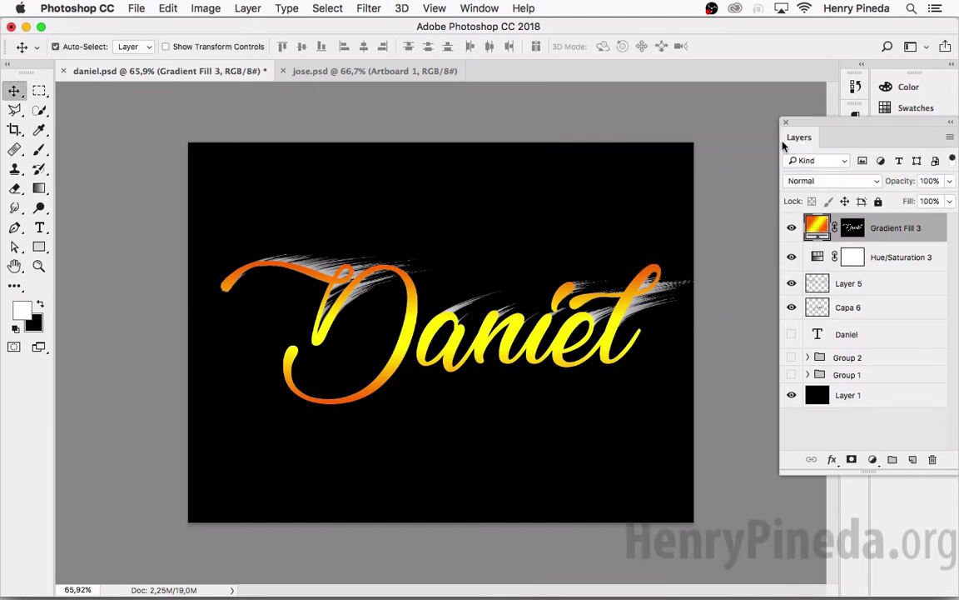
{"action": "left_click", "coordinate": [852, 233]}
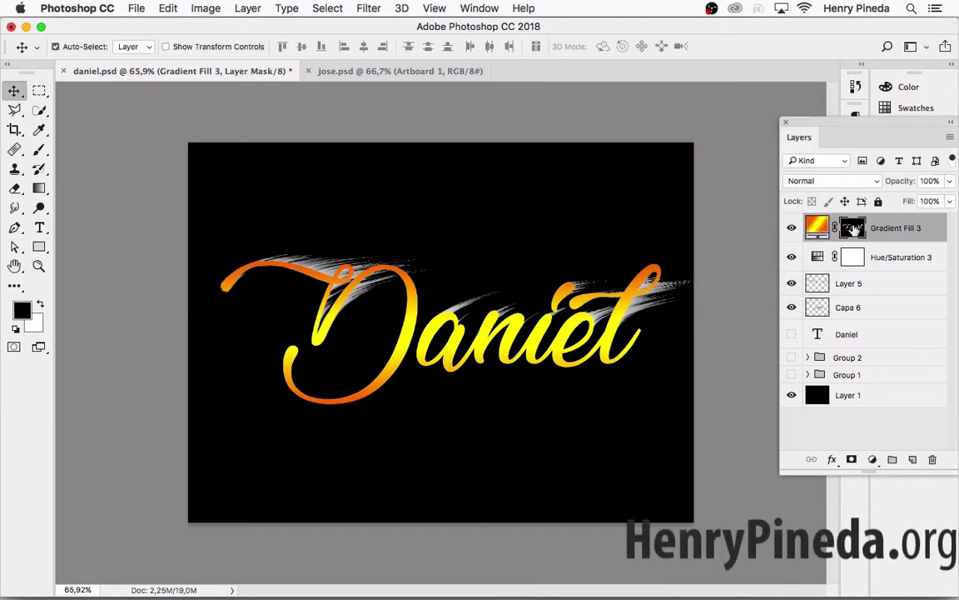
Draw a vertical black-to-white gradient on Gradient Fill 3's mask so lower letters show texture.
{"action": "left_click", "coordinate": [43, 187]}
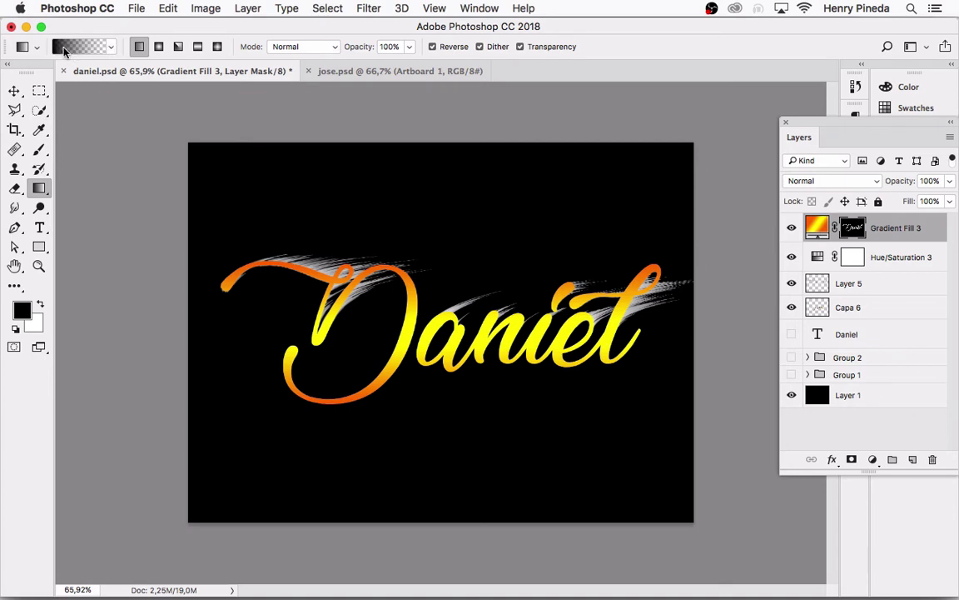
{"action": "key", "text": "x"}
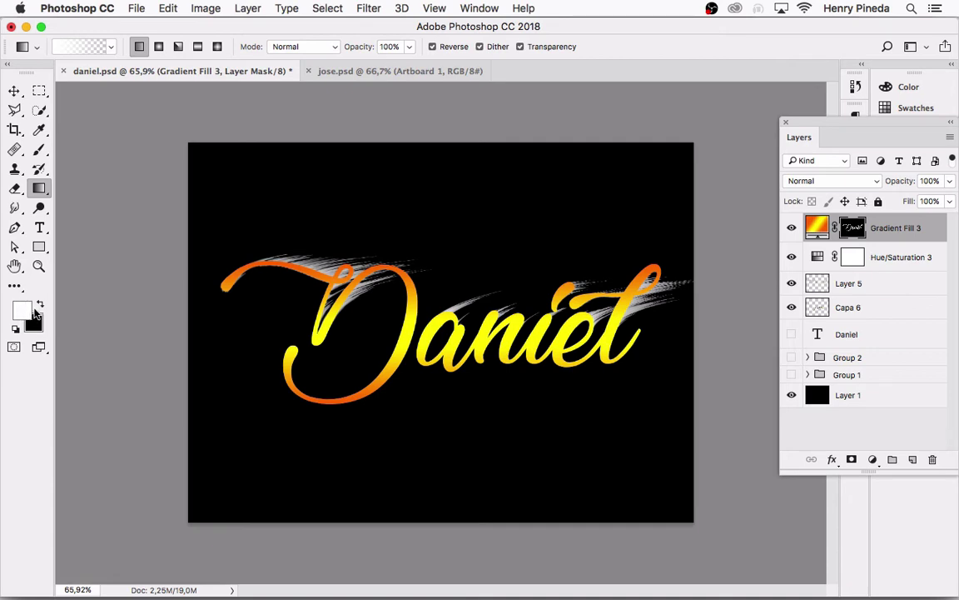
{"action": "left_click", "coordinate": [40, 305]}
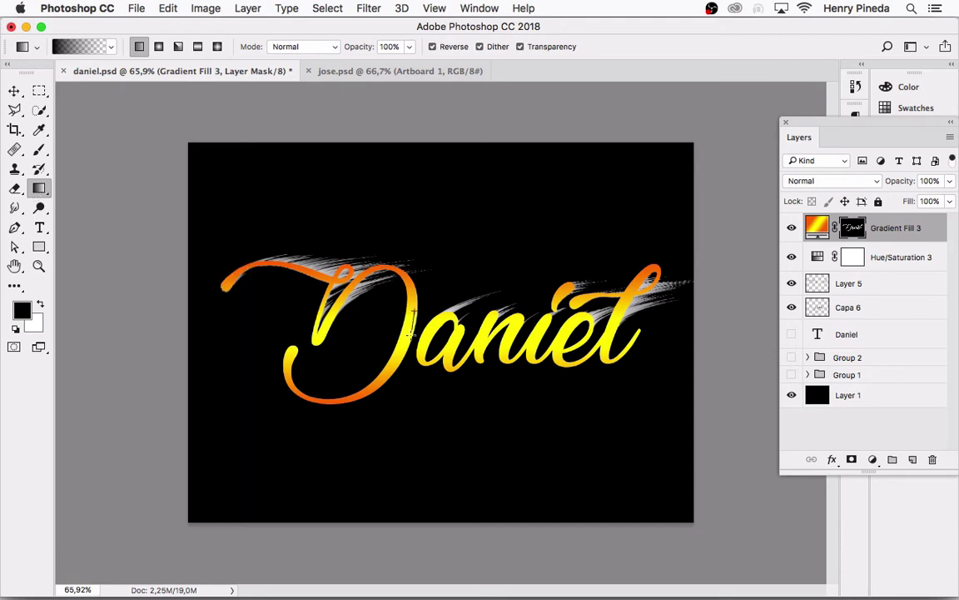
{"action": "left_click_drag", "start_coordinate": [412, 312], "coordinate": [397, 406]}
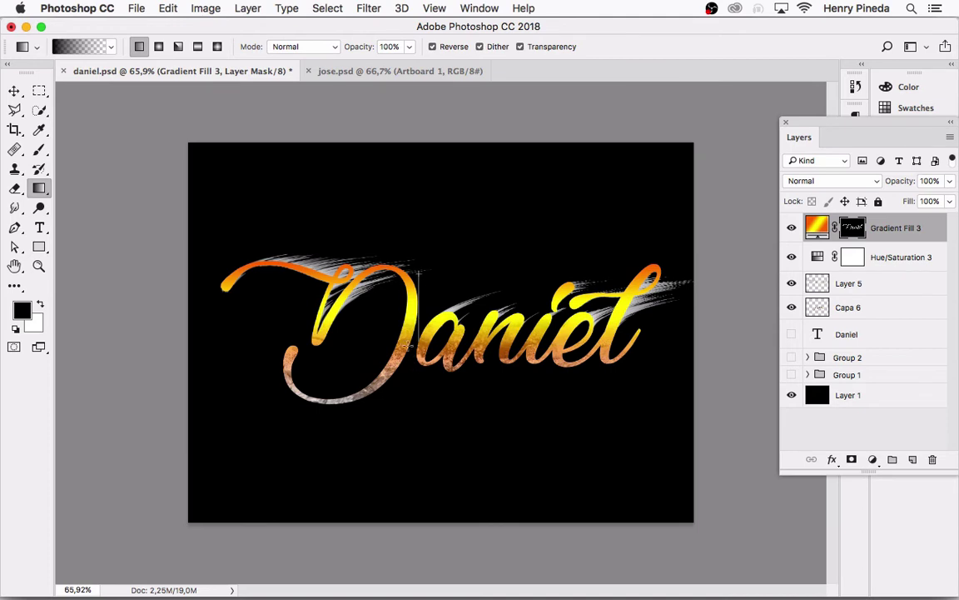
{"action": "left_click_drag", "start_coordinate": [407, 346], "coordinate": [400, 383]}
{"action": "left_click_drag", "start_coordinate": [391, 291], "coordinate": [363, 337]}
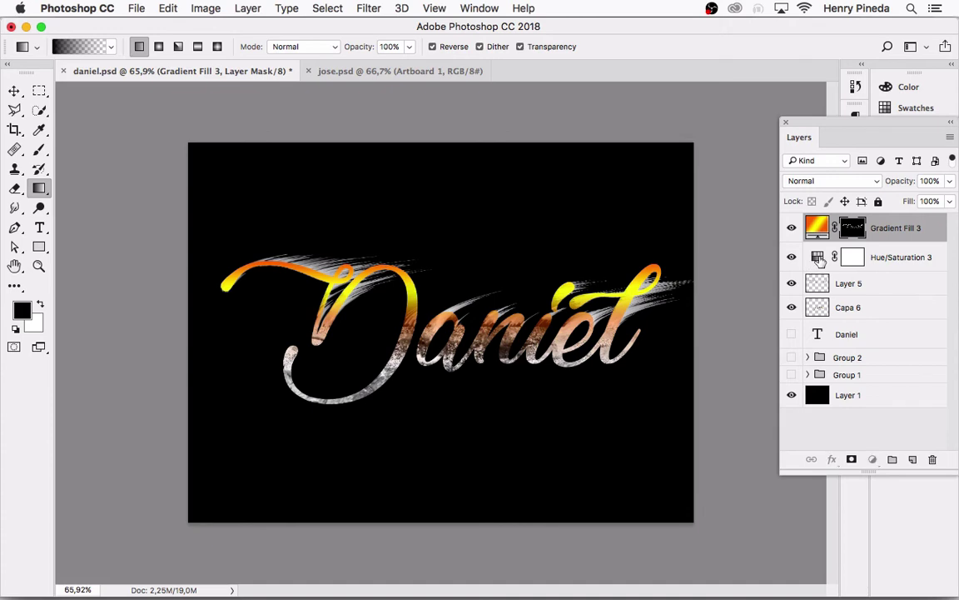
{"action": "double_click", "coordinate": [818, 258]}
Raise Hue/Saturation 3 saturation to about 69 and set Gradient Fill 3 to Lighter Color.
{"action": "left_click_drag", "start_coordinate": [781, 242], "coordinate": [833, 246]}
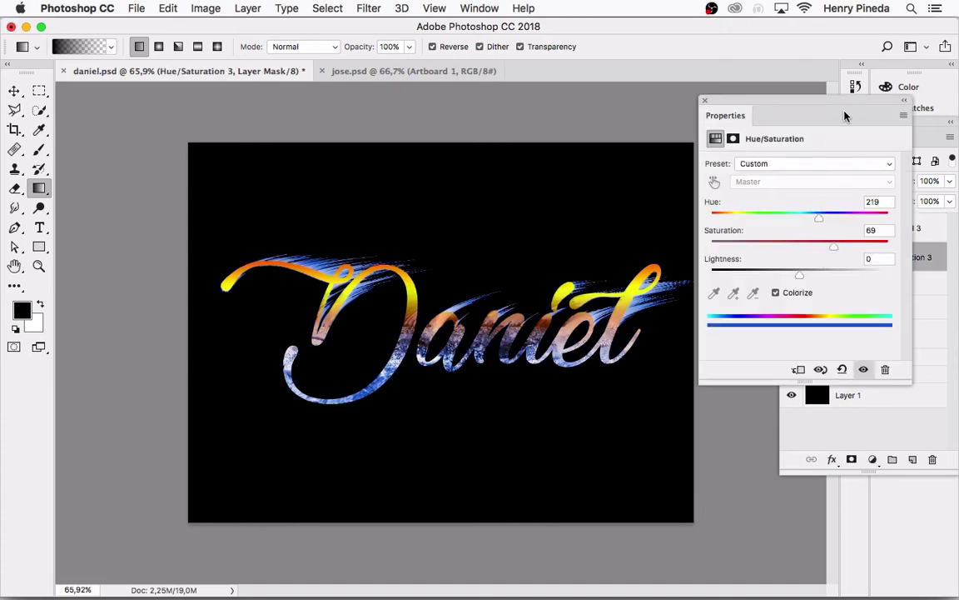
{"action": "left_click", "coordinate": [705, 101]}
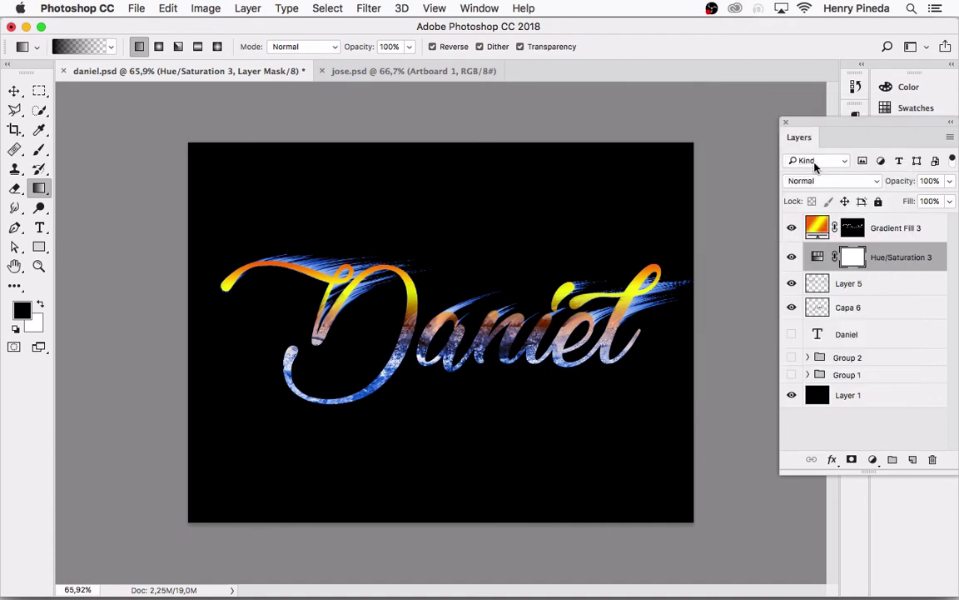
{"action": "left_click", "coordinate": [816, 227]}
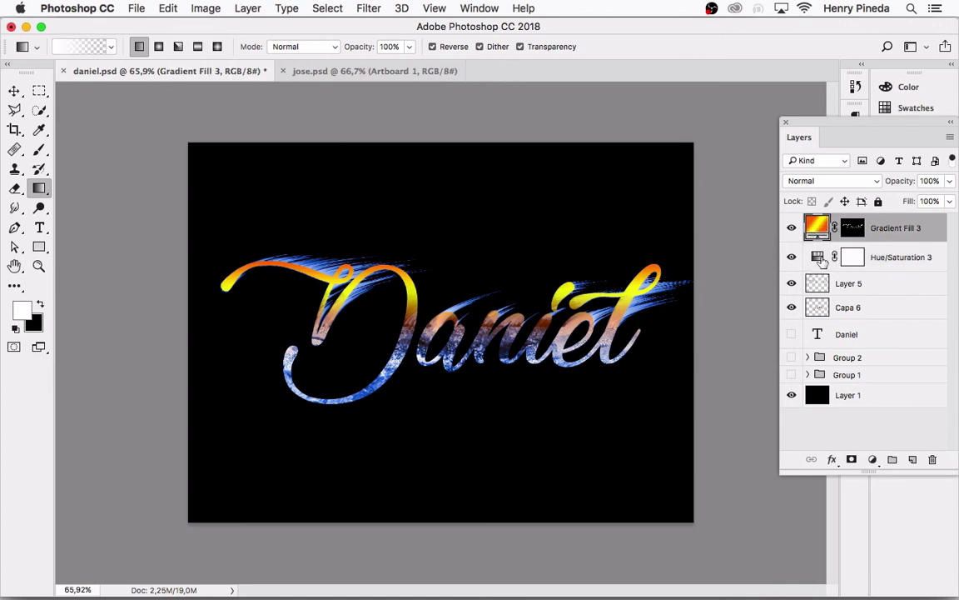
{"action": "left_click", "coordinate": [831, 180]}
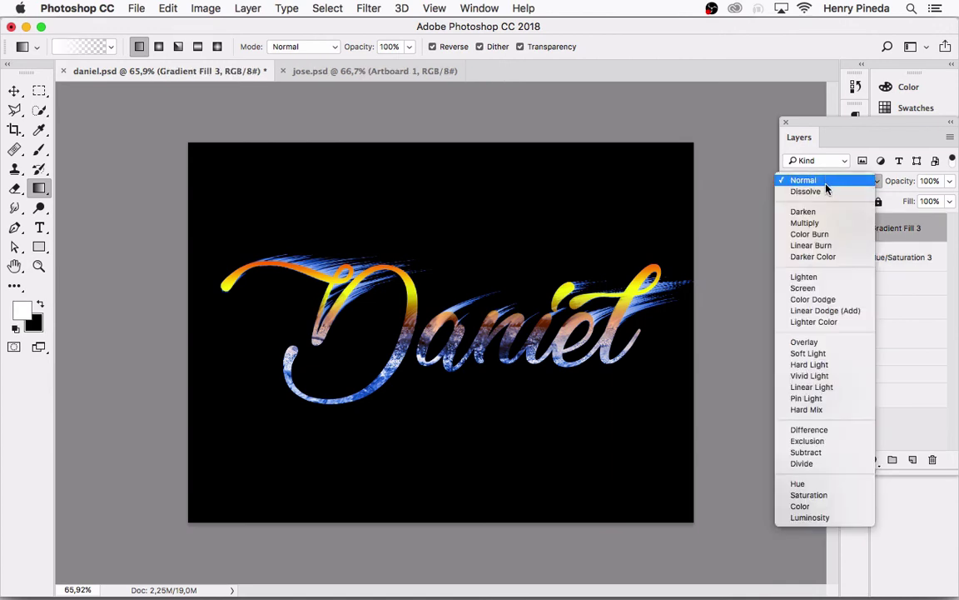
{"action": "left_click", "coordinate": [830, 323]}
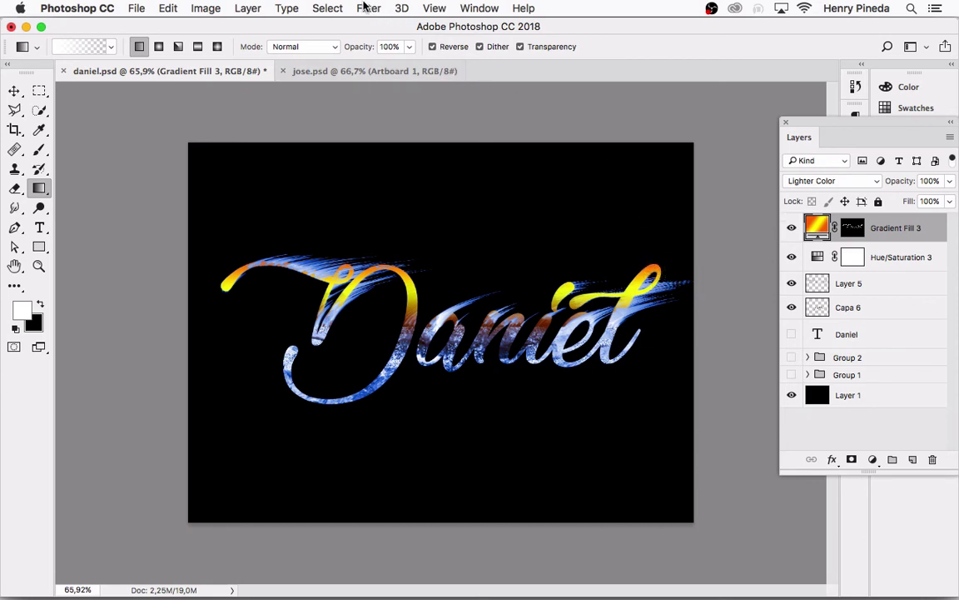
{"action": "left_click", "coordinate": [366, 8]}
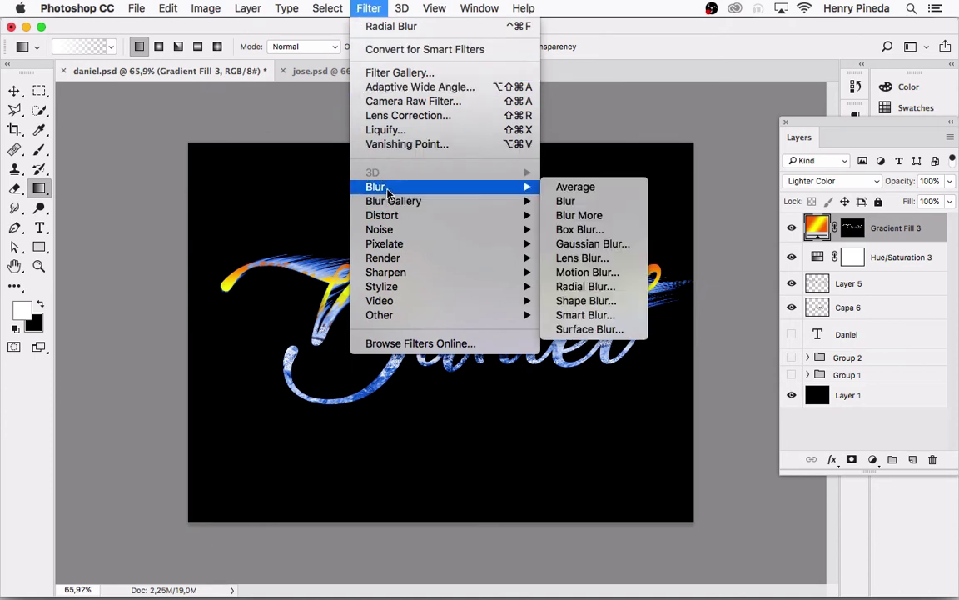
{"action": "mouse_move", "coordinate": [375, 186]}
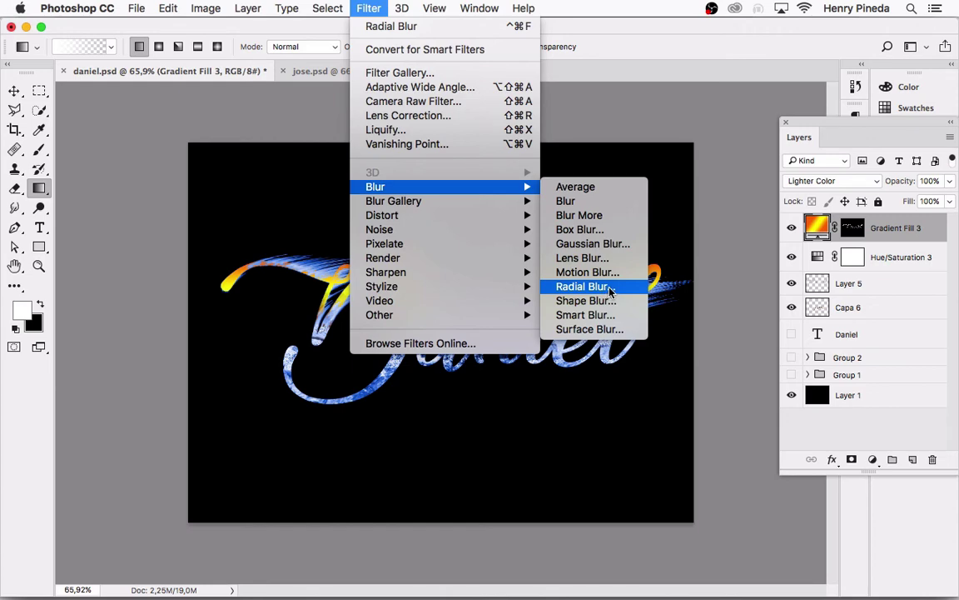
Apply a Spin Radial Blur to Gradient Fill 3, converting it to a smart object.
{"action": "left_click", "coordinate": [611, 288]}
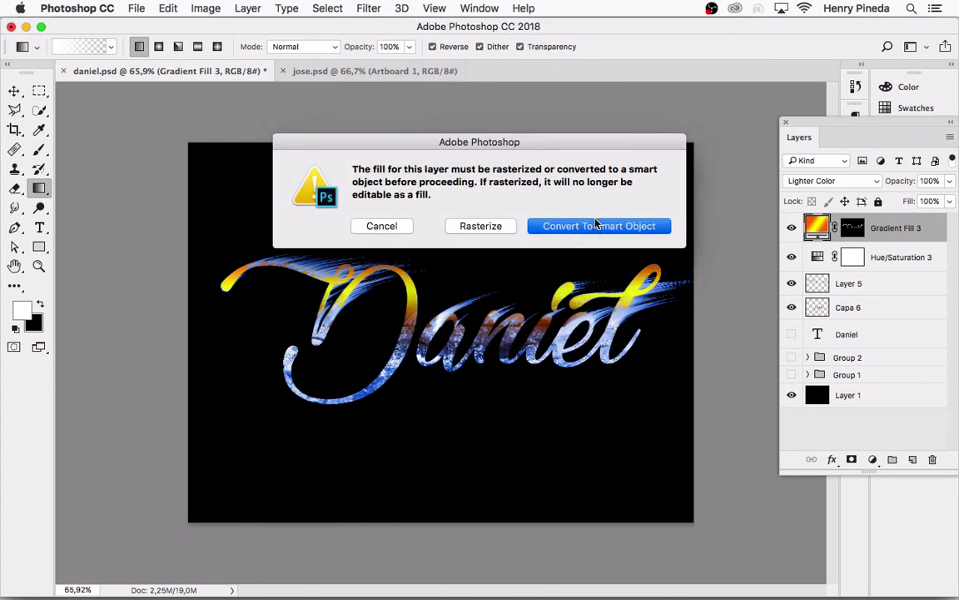
{"action": "left_click", "coordinate": [596, 224]}
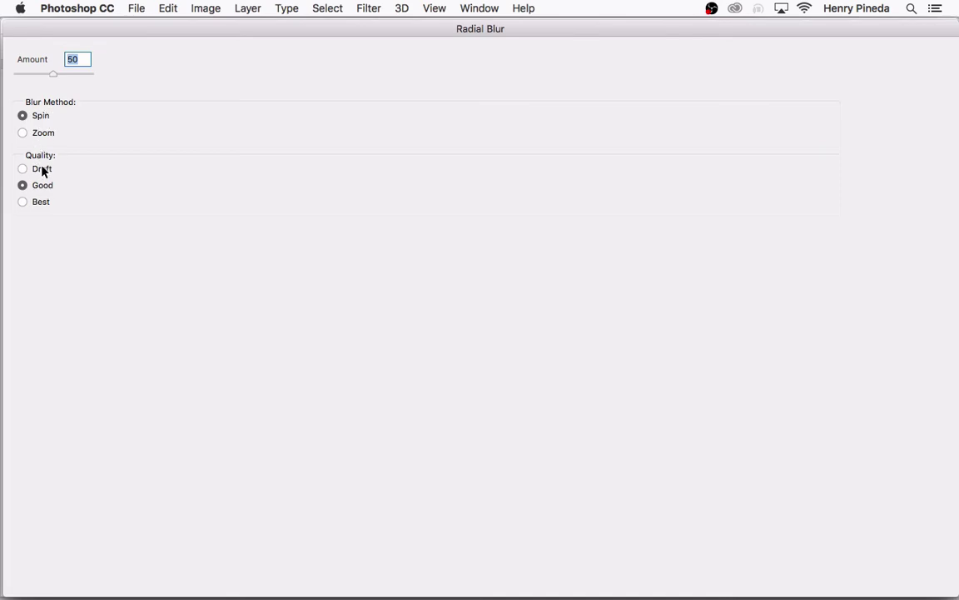
{"action": "key", "text": "Return"}
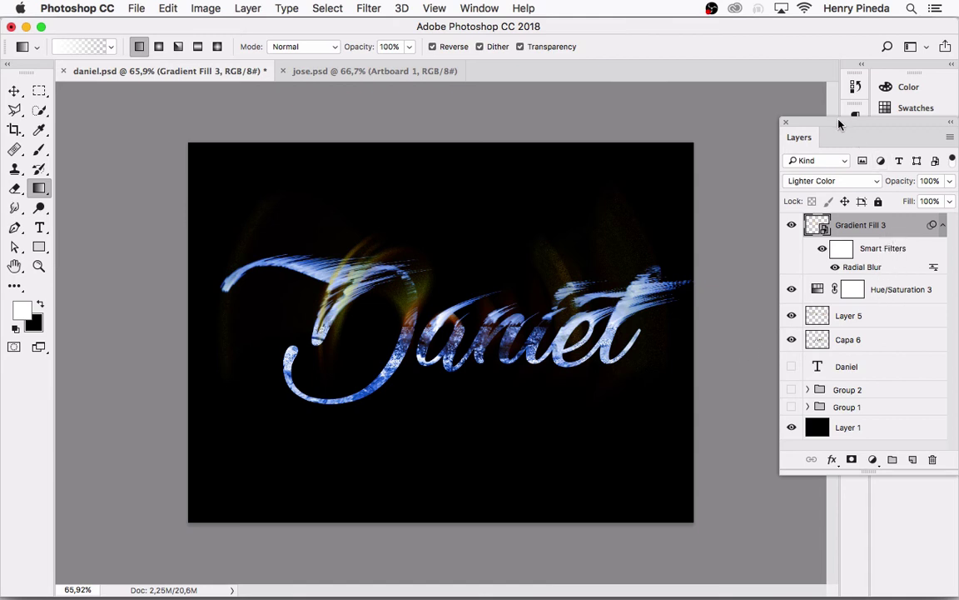
Reduce the Radial Blur smart filter's amount from 50 to about 25.
{"action": "left_click_drag", "start_coordinate": [839, 123], "coordinate": [811, 123]}
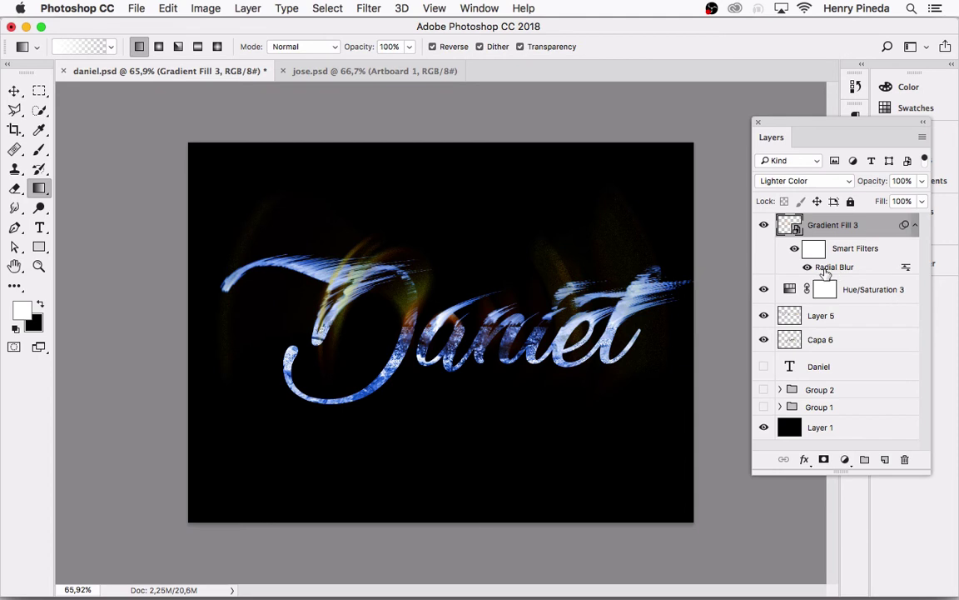
{"action": "double_click", "coordinate": [821, 269]}
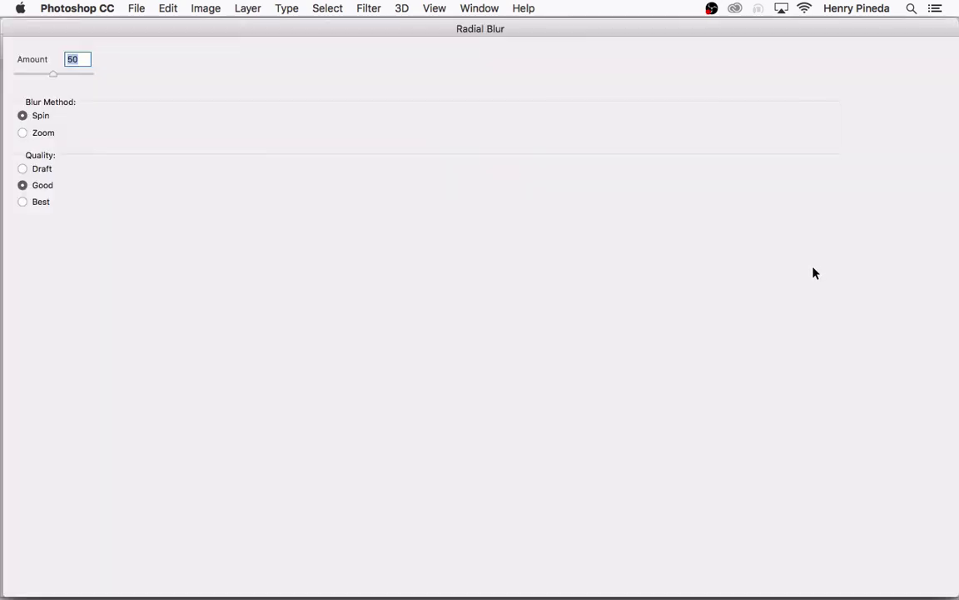
{"action": "left_click_drag", "start_coordinate": [56, 77], "coordinate": [33, 77]}
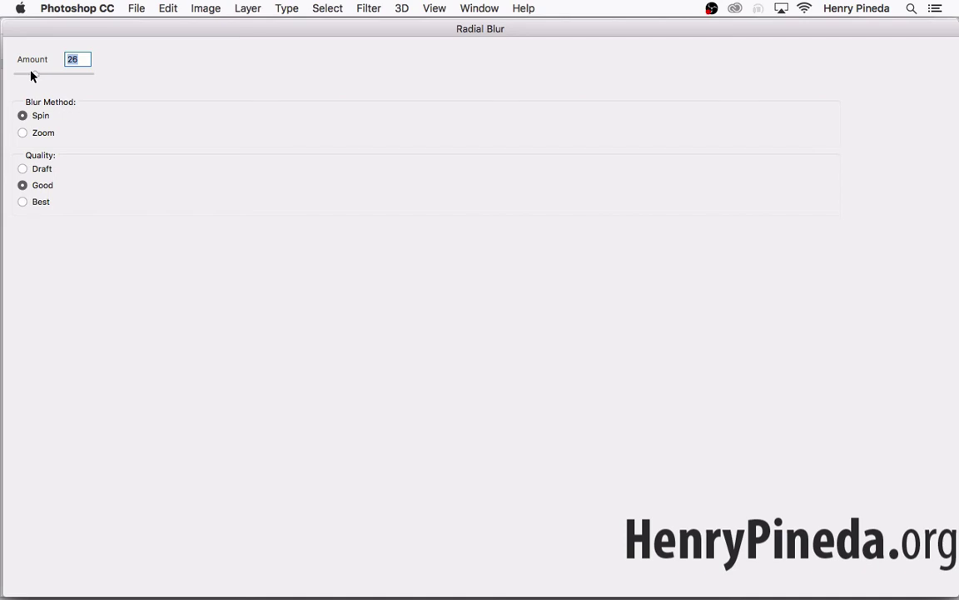
{"action": "key", "text": "Return"}
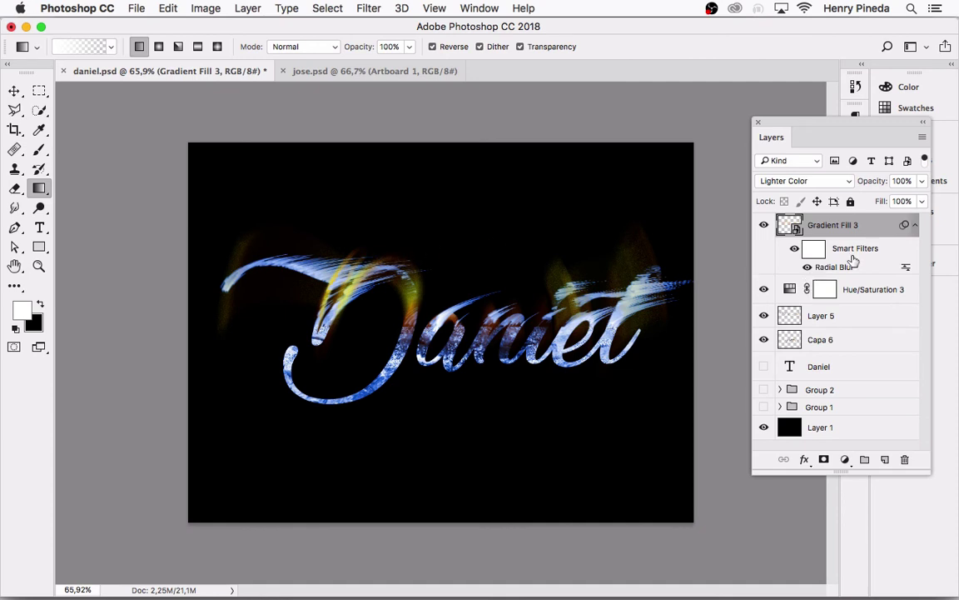
Lower the Radial Blur filter's blending opacity to 90%, then switch to Illustrator.
{"action": "double_click", "coordinate": [906, 268]}
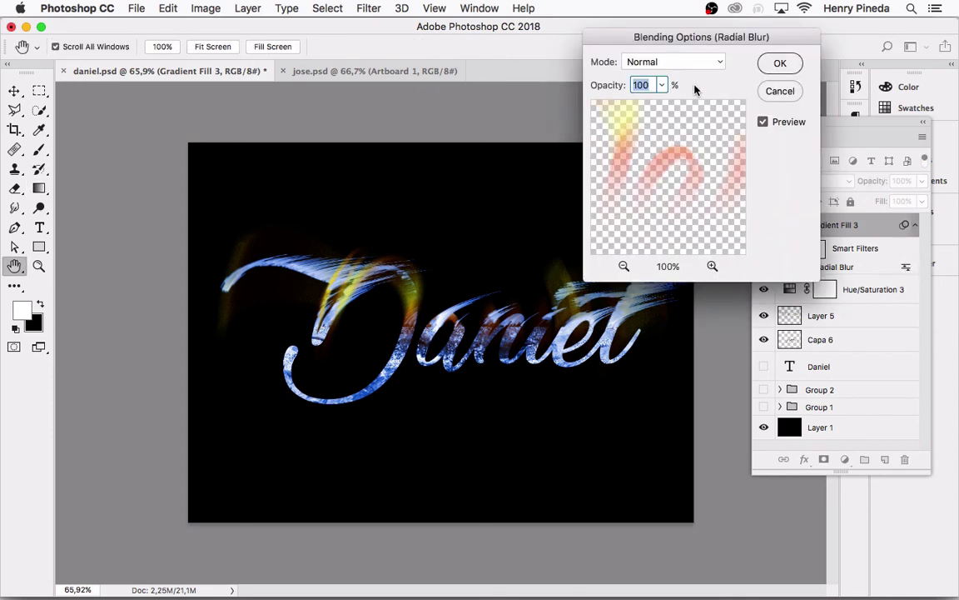
{"action": "mouse_move", "coordinate": [643, 36]}
{"action": "left_mouse_down"}
{"action": "mouse_move", "coordinate": [669, 66]}
{"action": "mouse_move", "coordinate": [690, 54]}
{"action": "left_mouse_up"}
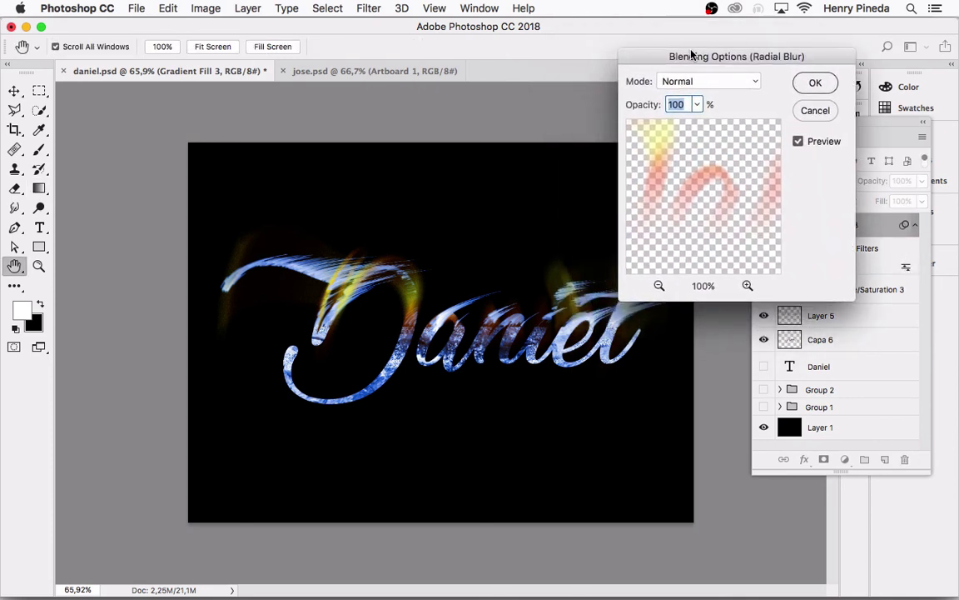
{"action": "left_click", "coordinate": [697, 105]}
{"action": "left_click_drag", "start_coordinate": [664, 126], "coordinate": [661, 125]}
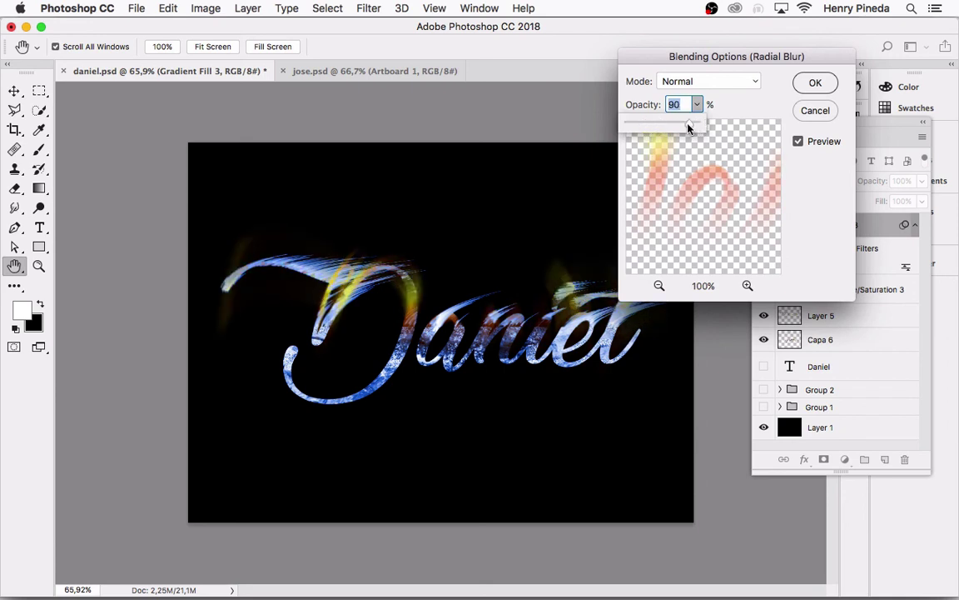
{"action": "left_click", "coordinate": [813, 84]}
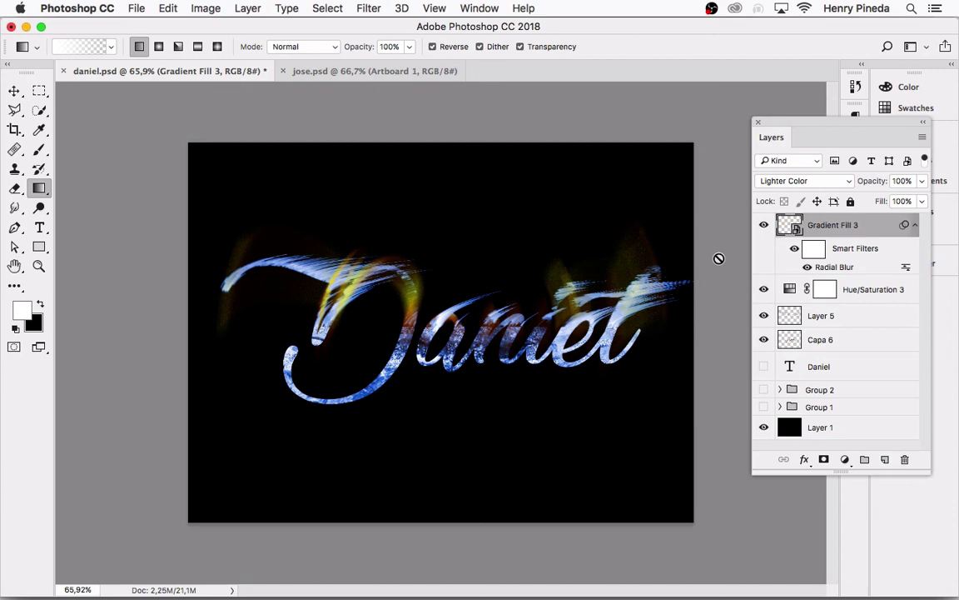
{"action": "key", "text": "super+Tab"}
{"action": "left_click", "coordinate": [691, 309]}
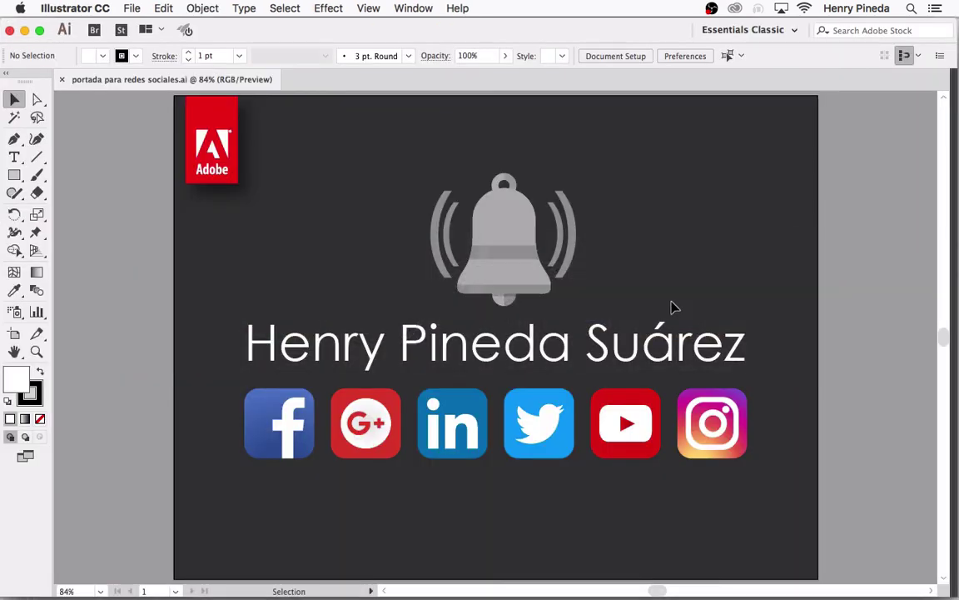